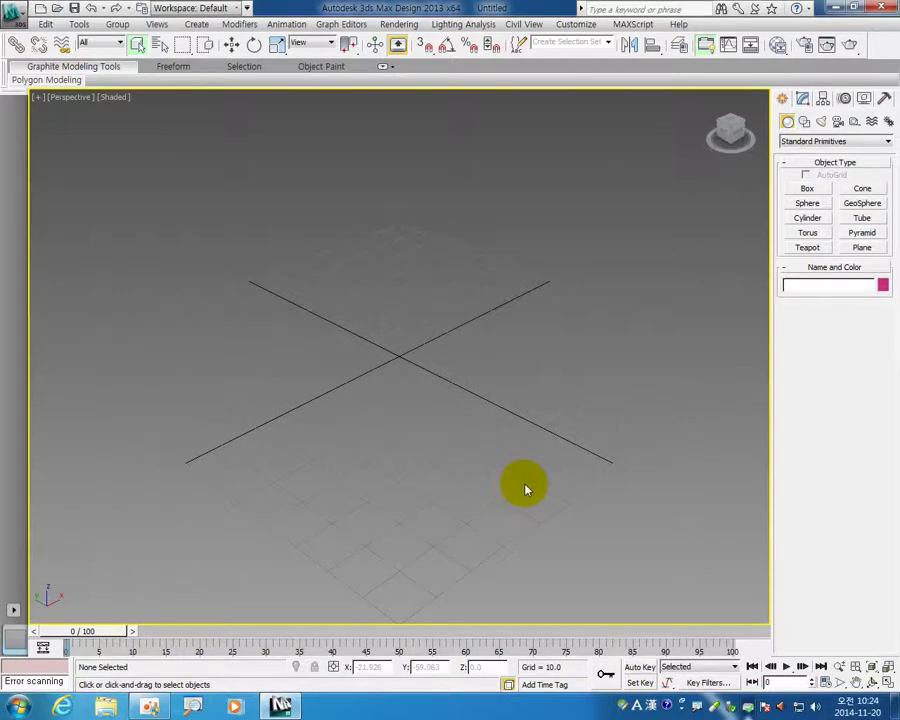
# Open the Preference Settings dialog from the Customize menu.
pyautogui.click(578, 23)
pyautogui.click(635, 251)
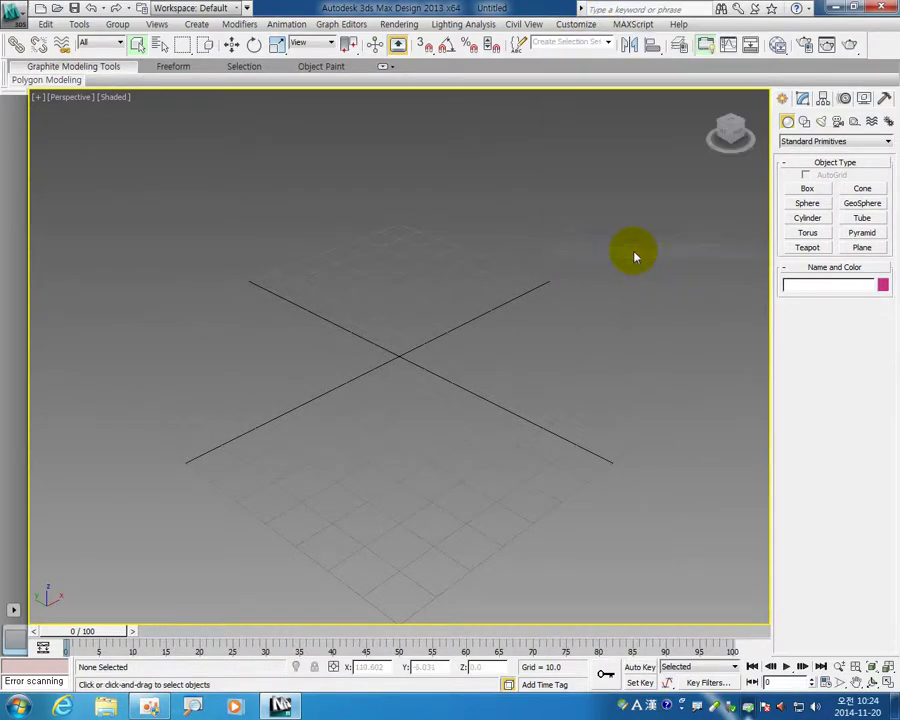
# Set Scene Undo Levels to 100 and enable Auto Window/Crossing by Direction with Right->Left crossing.
pyautogui.moveTo(320, 235); pyautogui.dragTo(301, 235)
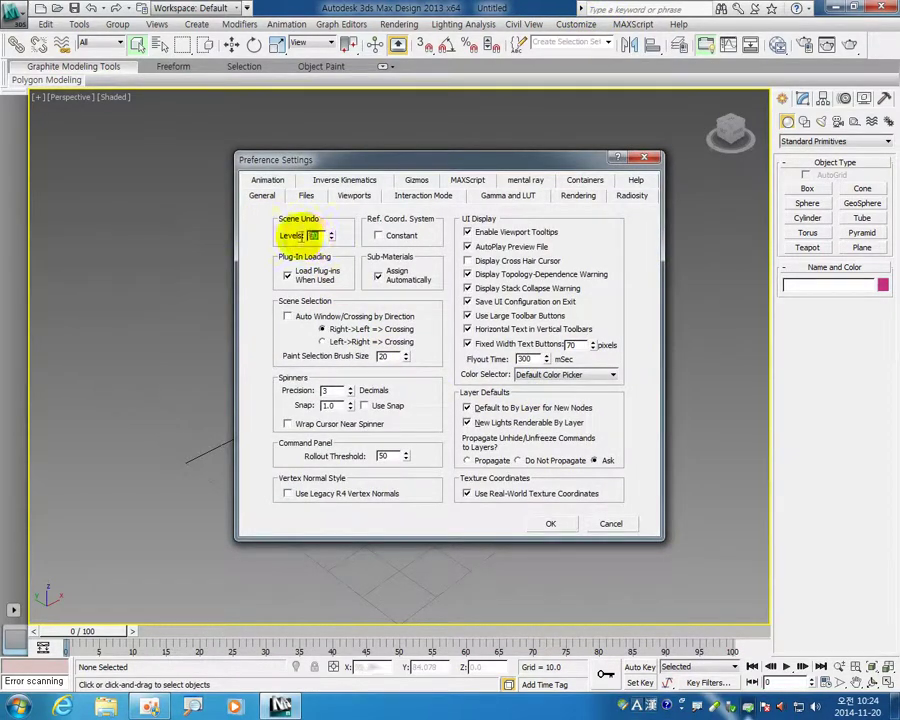
pyautogui.write('100')
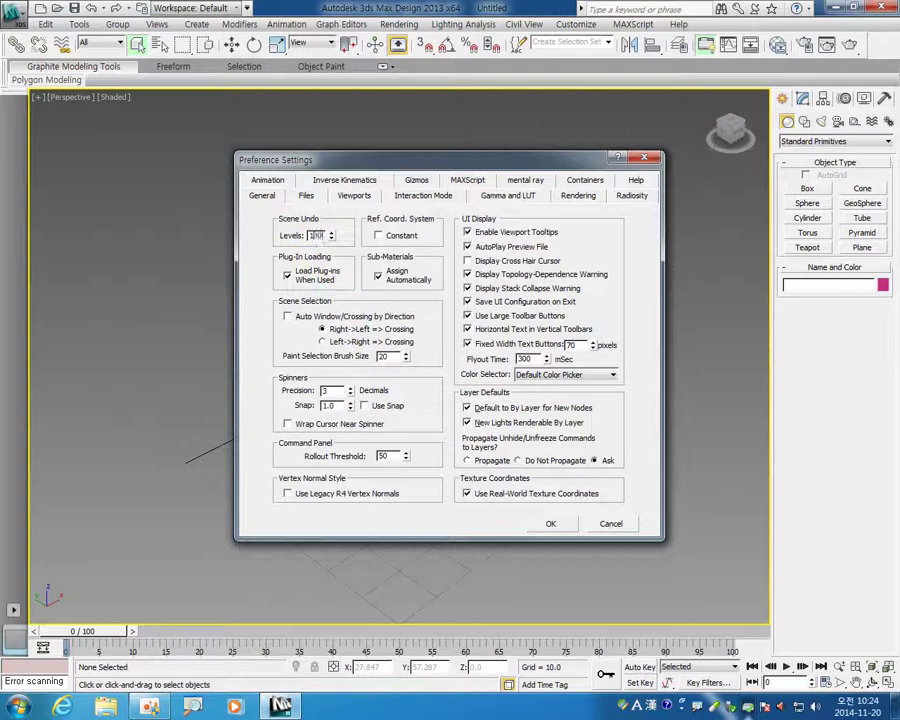
pyautogui.click(287, 317)
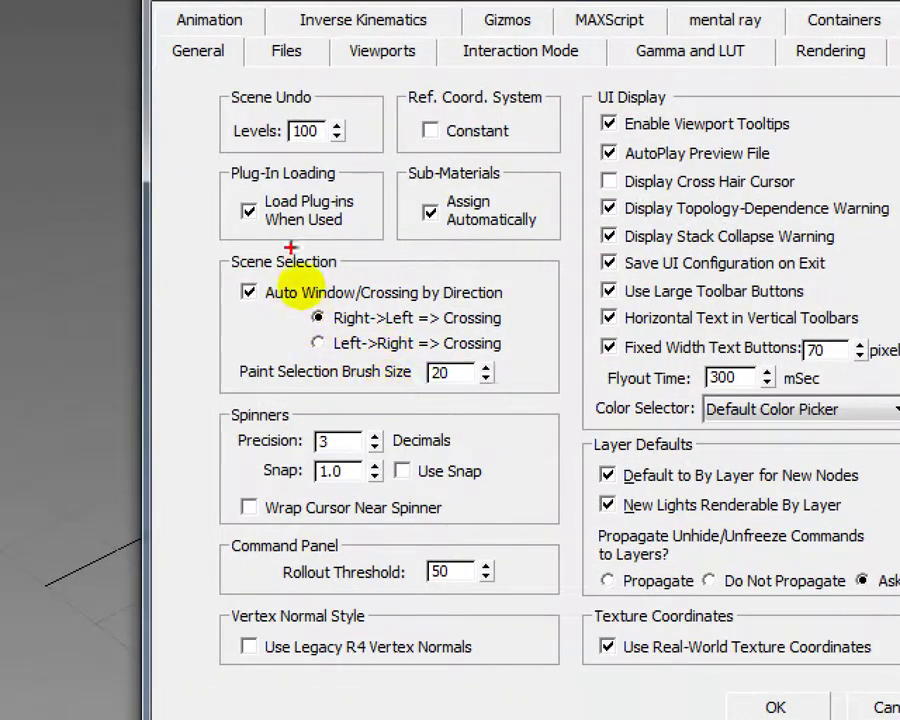
pyautogui.moveTo(333, 324); pyautogui.dragTo(418, 327)
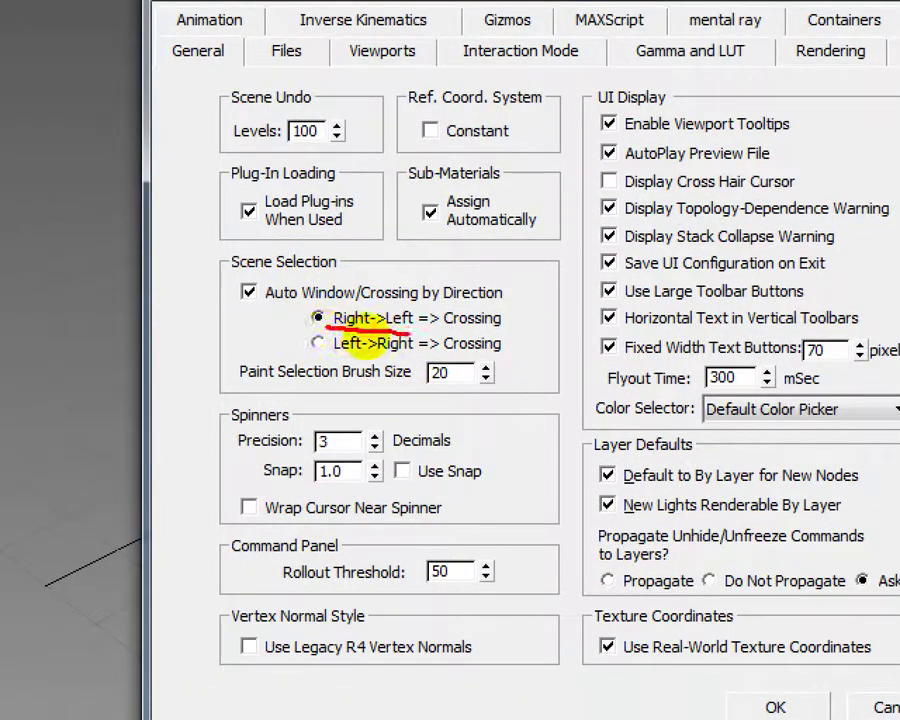
pyautogui.moveTo(563, 480)
pyautogui.mouseDown()
pyautogui.moveTo(540, 535)
pyautogui.moveTo(585, 440)
pyautogui.moveTo(420, 130)
pyautogui.moveTo(268, 408)
pyautogui.moveTo(585, 430)
pyautogui.mouseUp()
pyautogui.moveTo(550, 390)
pyautogui.mouseDown()
pyautogui.moveTo(288, 178)
pyautogui.moveTo(268, 172)
pyautogui.mouseUp()
pyautogui.moveTo(165, 98); pyautogui.dragTo(205, 126)
pyautogui.moveTo(145, 128); pyautogui.dragTo(205, 125)
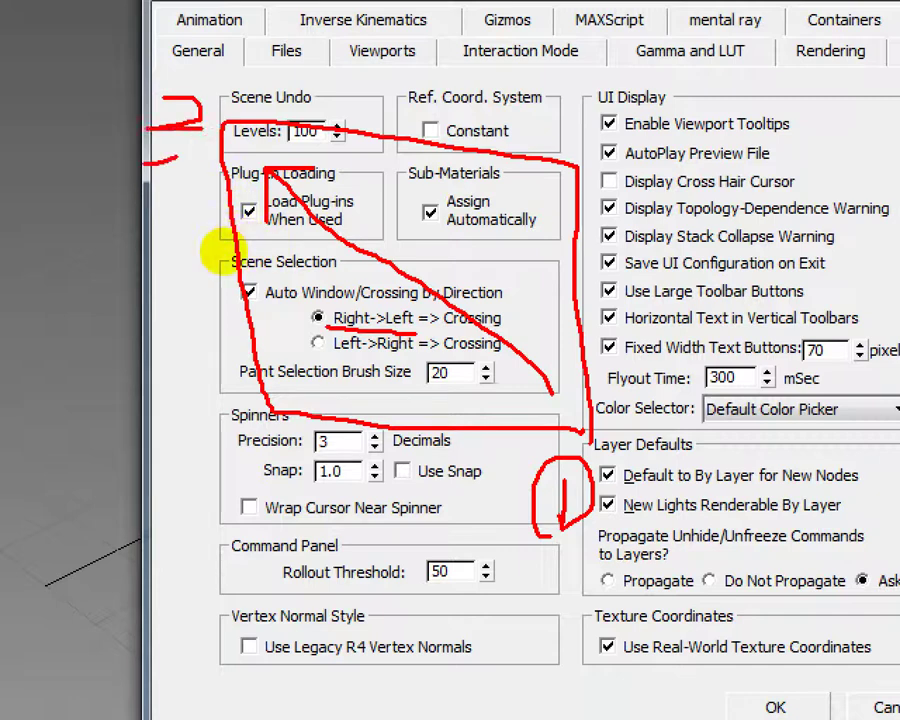
pyautogui.moveTo(225, 80); pyautogui.dragTo(180, 158)
pyautogui.moveTo(278, 272); pyautogui.dragTo(345, 268)
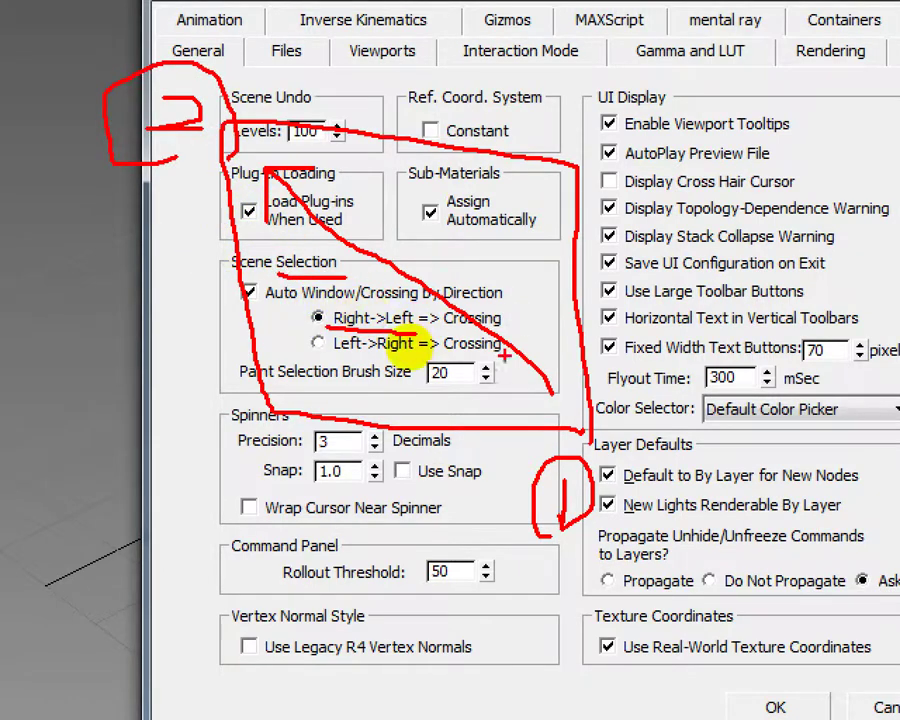
pyautogui.moveTo(520, 335); pyautogui.dragTo(330, 330)
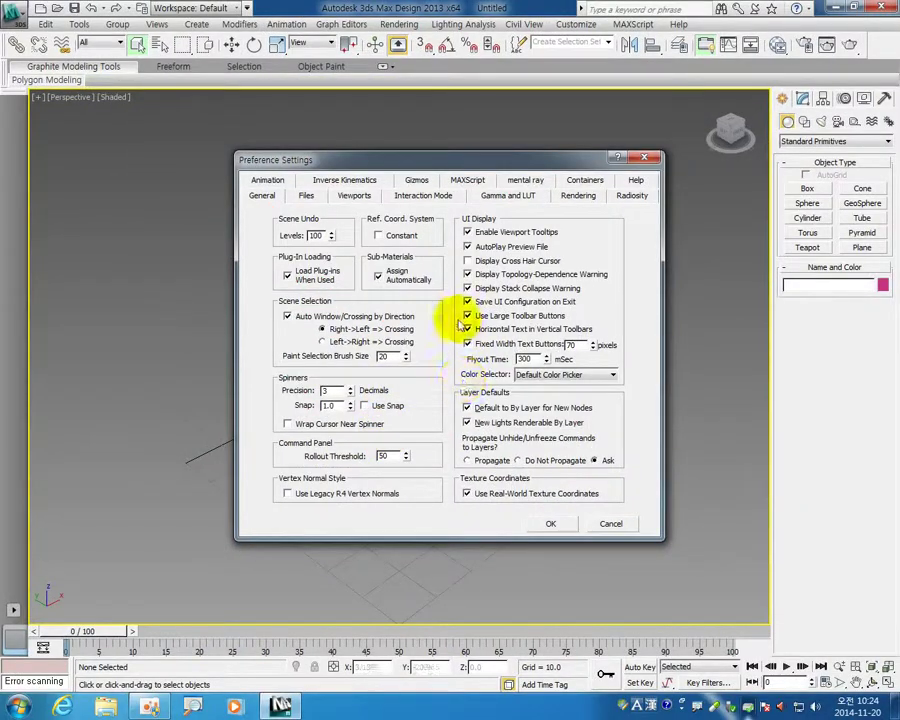
# On the Files tab, set Autobak files to 5 and Backup Interval to 20 minutes.
pyautogui.click(308, 197)
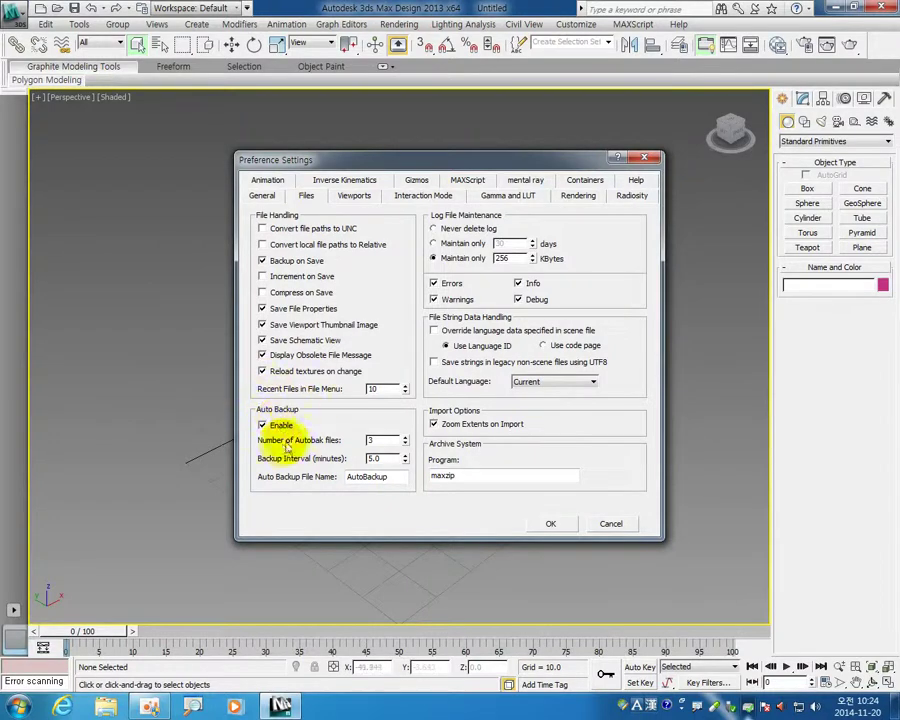
pyautogui.doubleClick(376, 443)
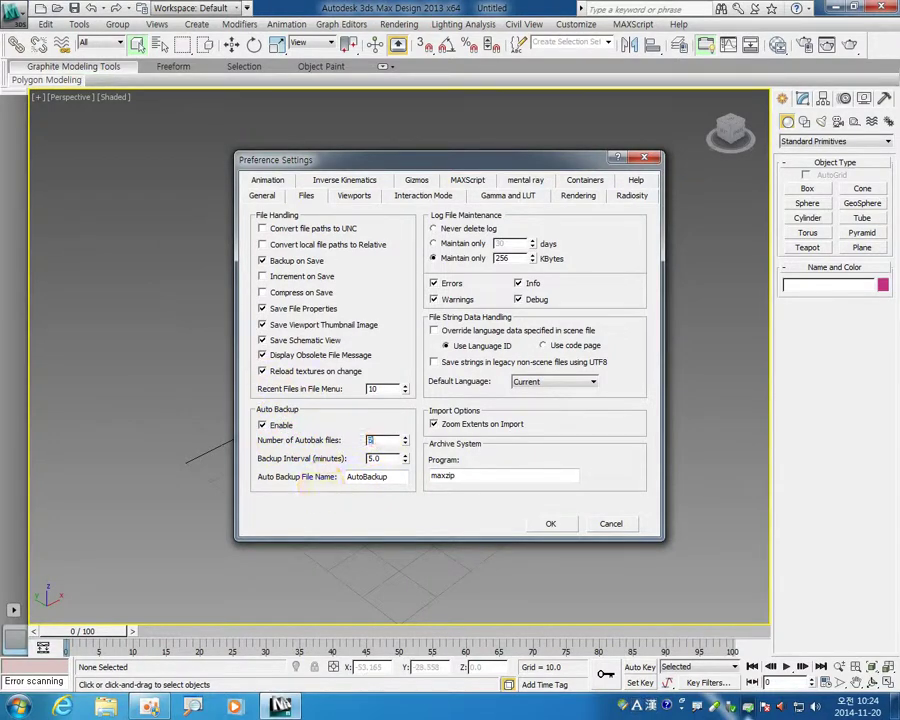
pyautogui.write('5')
pyautogui.doubleClick(378, 458)
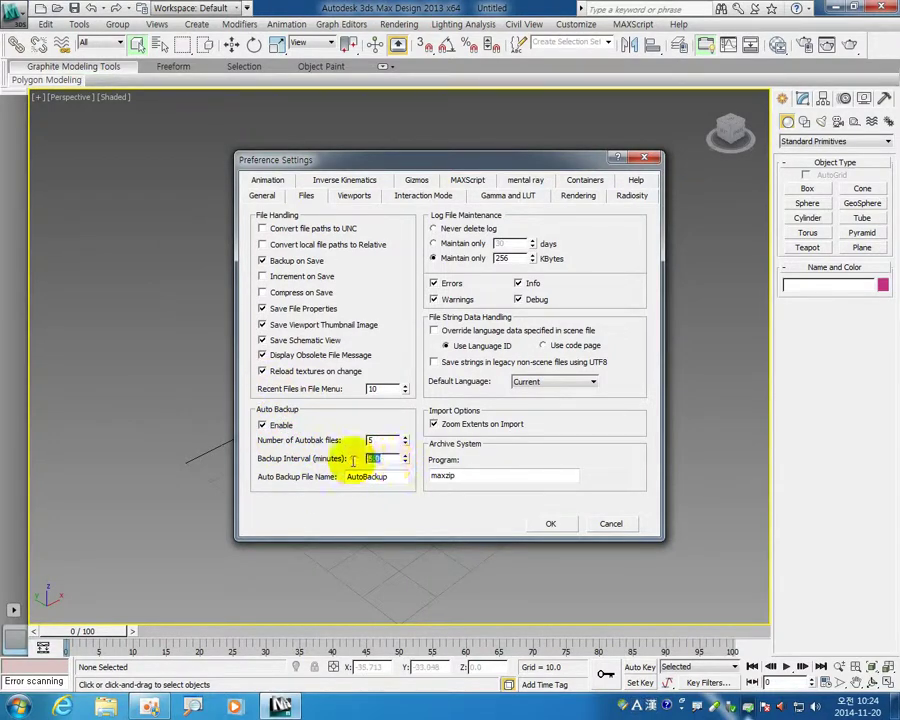
pyautogui.write('20')
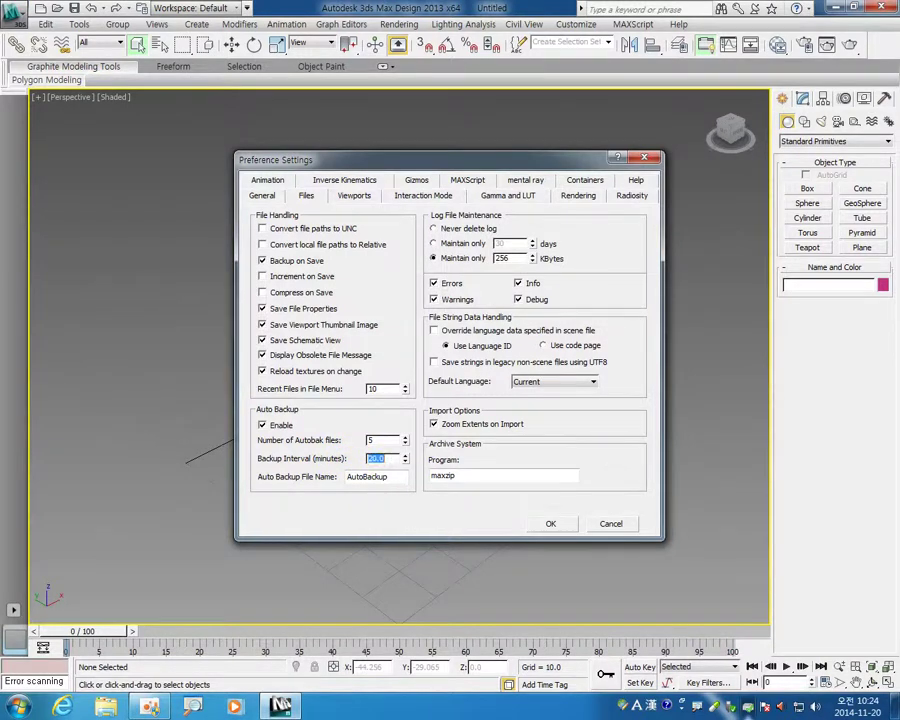
pyautogui.click(240, 615)
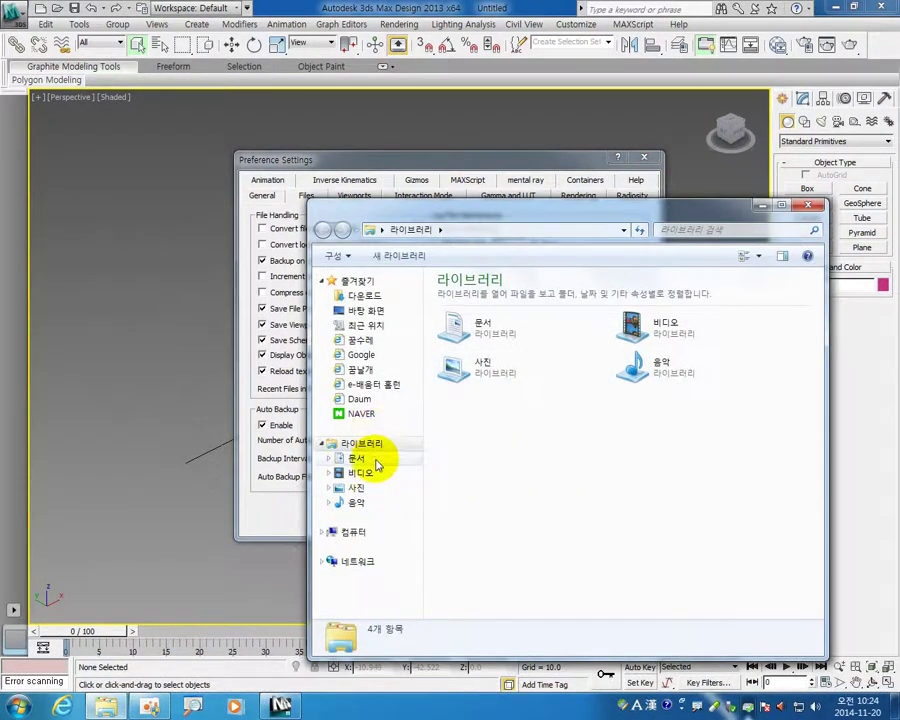
# Browse Documents > 3dsMaxDesign > autoback to view AutoBackup01–05, then minimise Explorer.
pyautogui.click(357, 458)
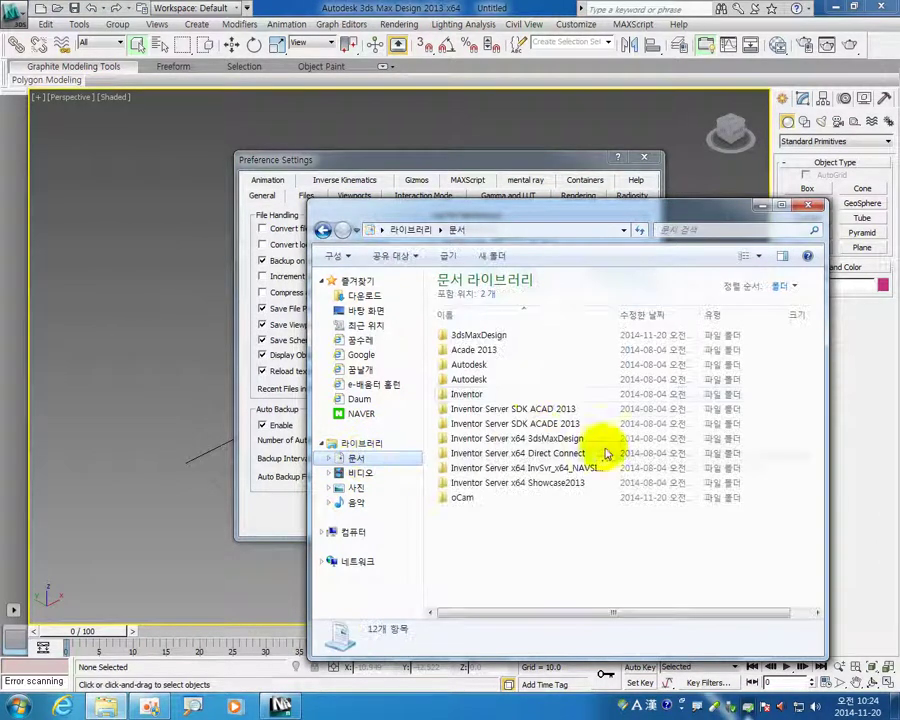
pyautogui.click(503, 340)
pyautogui.doubleClick(503, 340)
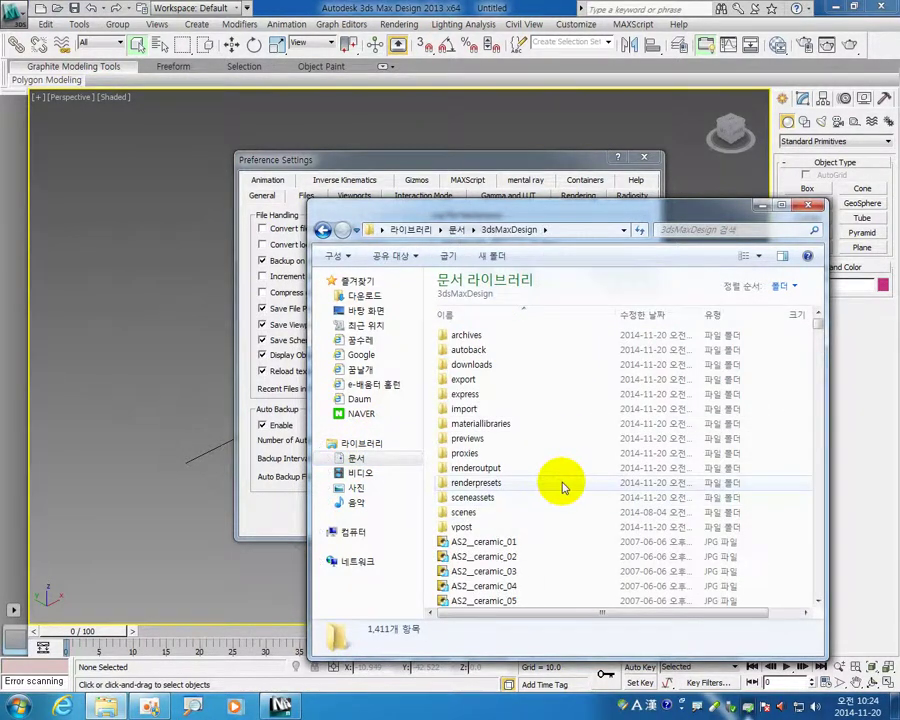
pyautogui.doubleClick(486, 352)
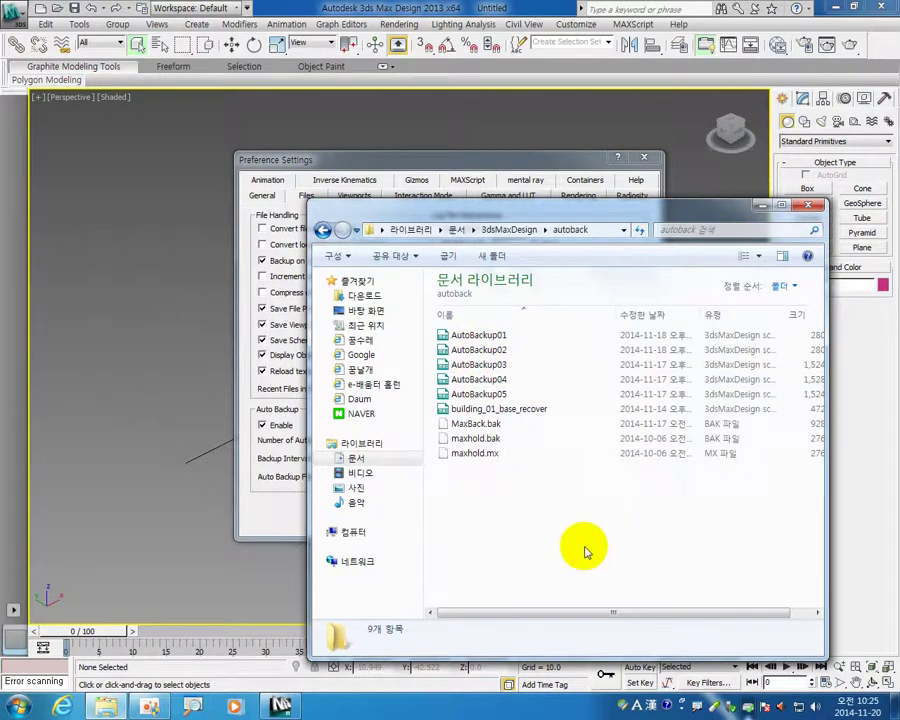
pyautogui.click(766, 208)
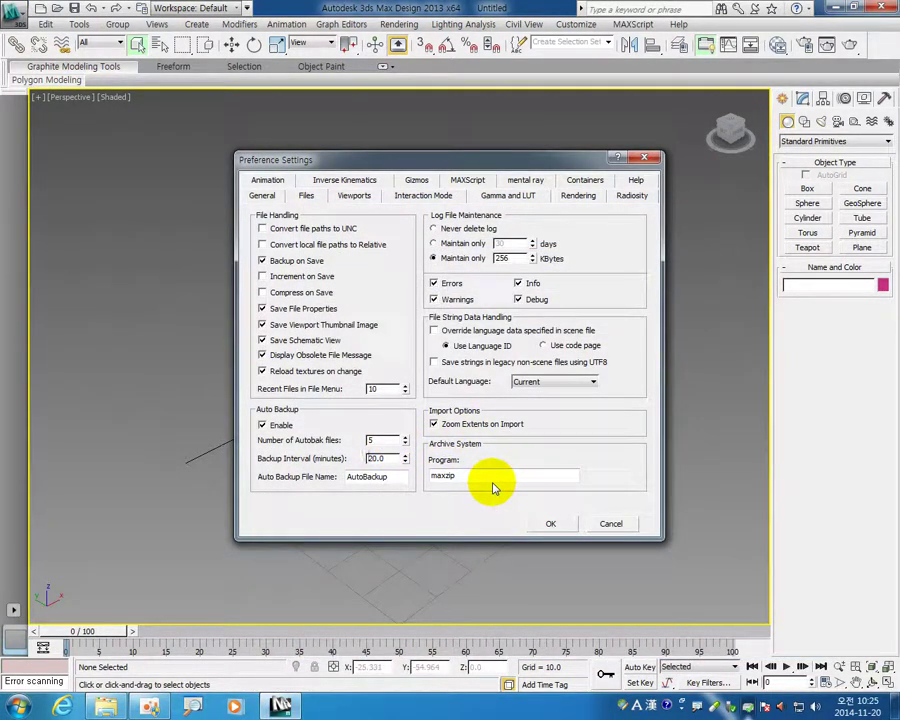
# Accept the Preference Settings and set the display units to Metric Millimeters.
pyautogui.click(553, 524)
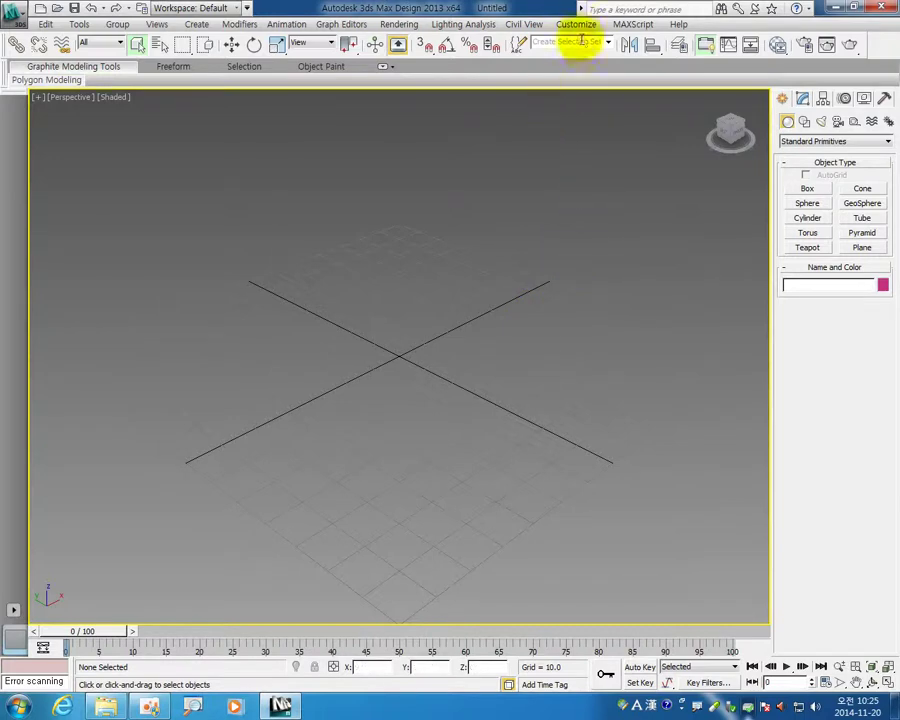
pyautogui.click(578, 24)
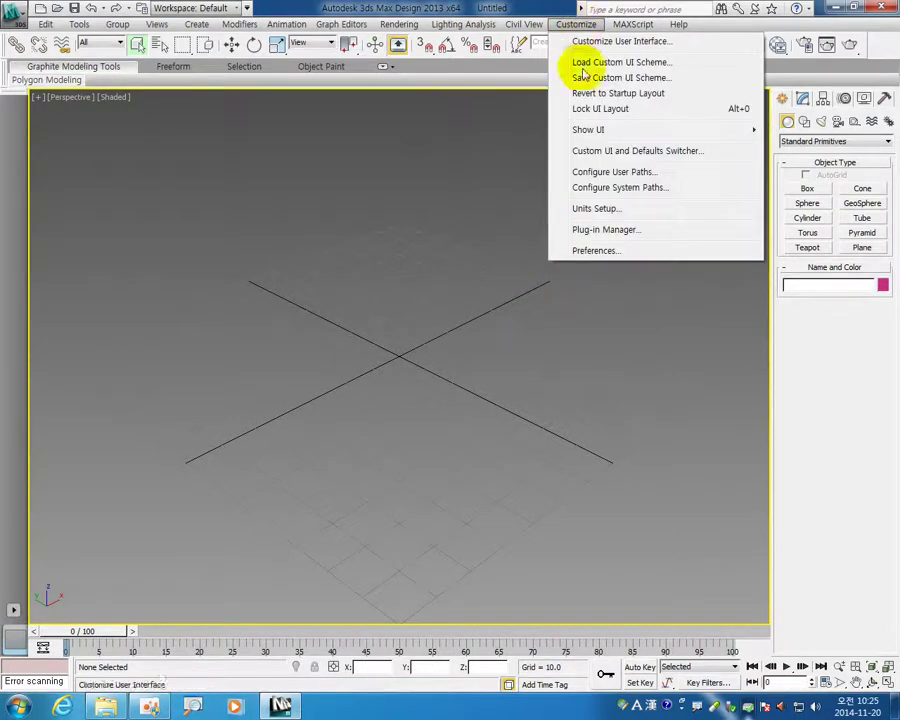
pyautogui.click(588, 209)
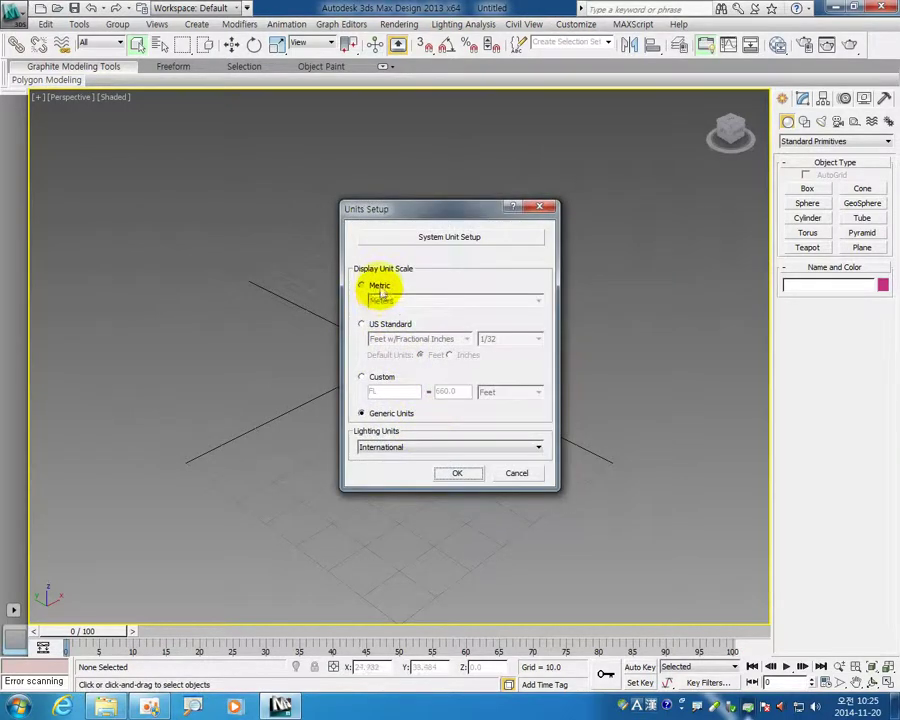
pyautogui.click(381, 287)
pyautogui.click(392, 301)
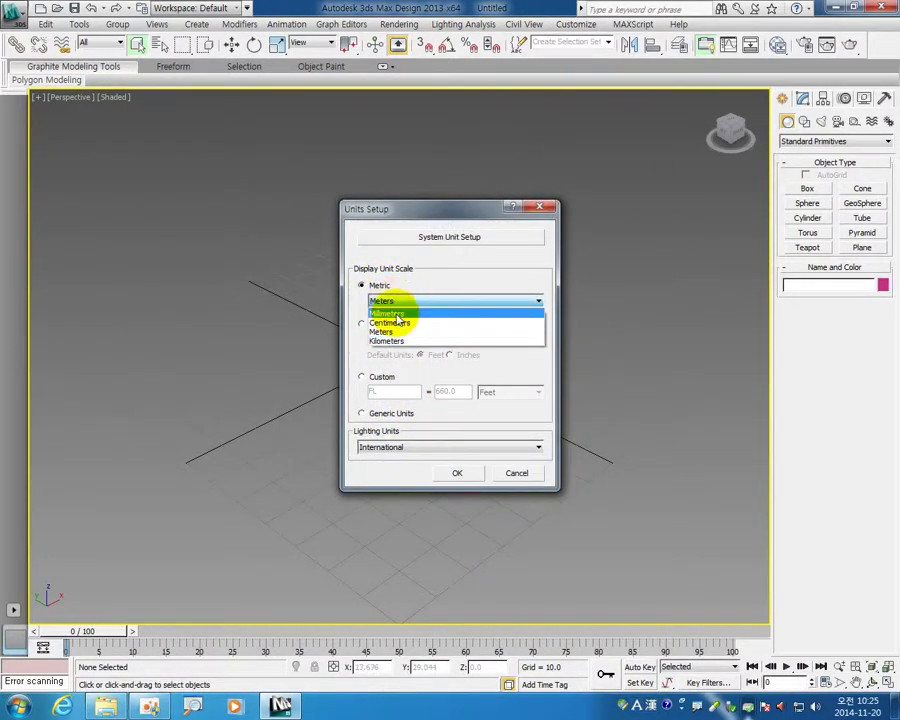
pyautogui.click(394, 313)
# Set the System Unit Setup to Millimeters and confirm the Units Setup.
pyautogui.click(461, 238)
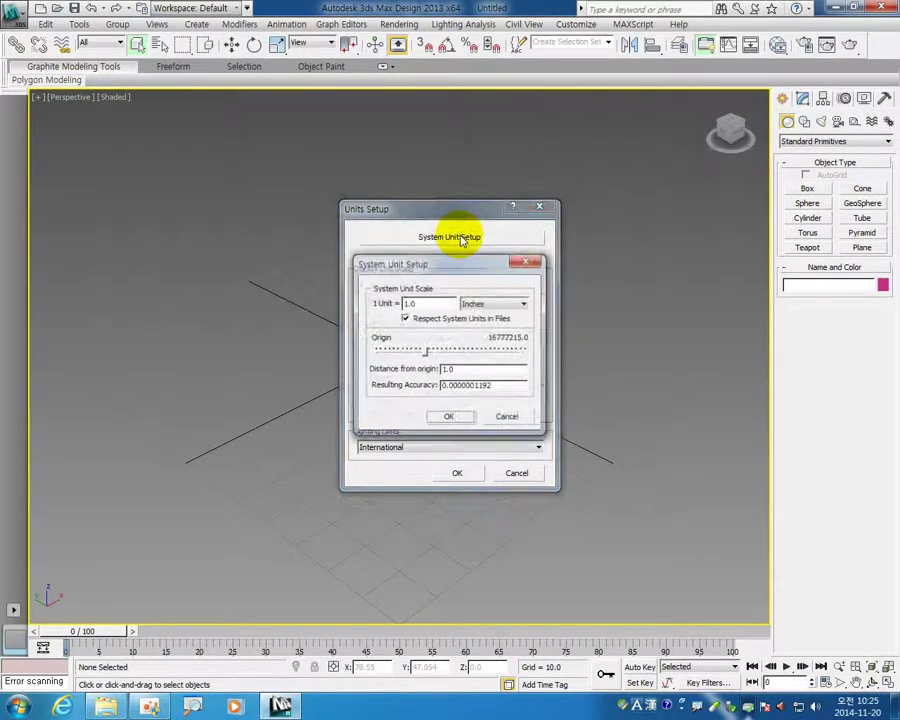
pyautogui.click(491, 304)
pyautogui.click(494, 347)
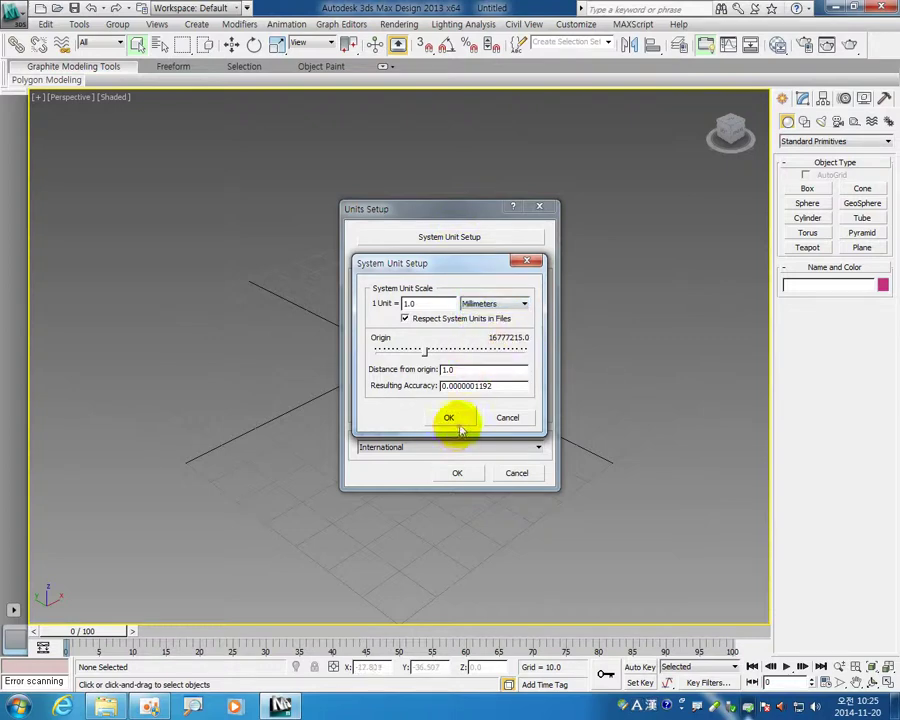
pyautogui.click(448, 417)
pyautogui.click(460, 472)
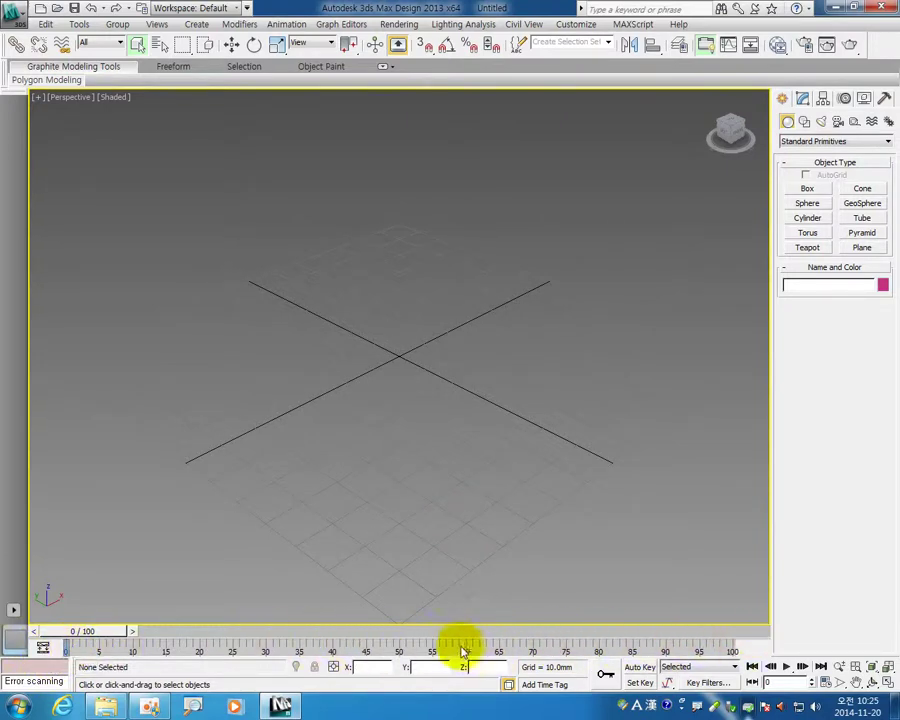
# Uncheck Show Track Bar and Show Ribbon, then detach and close the Viewport Layout Tabs.
pyautogui.click(578, 25)
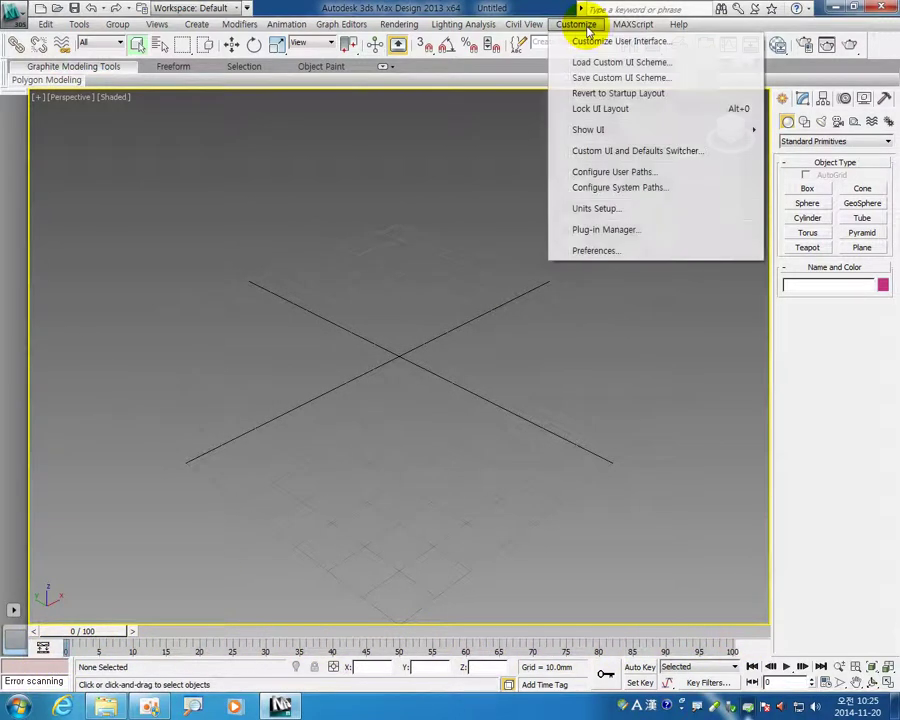
pyautogui.moveTo(590, 129)
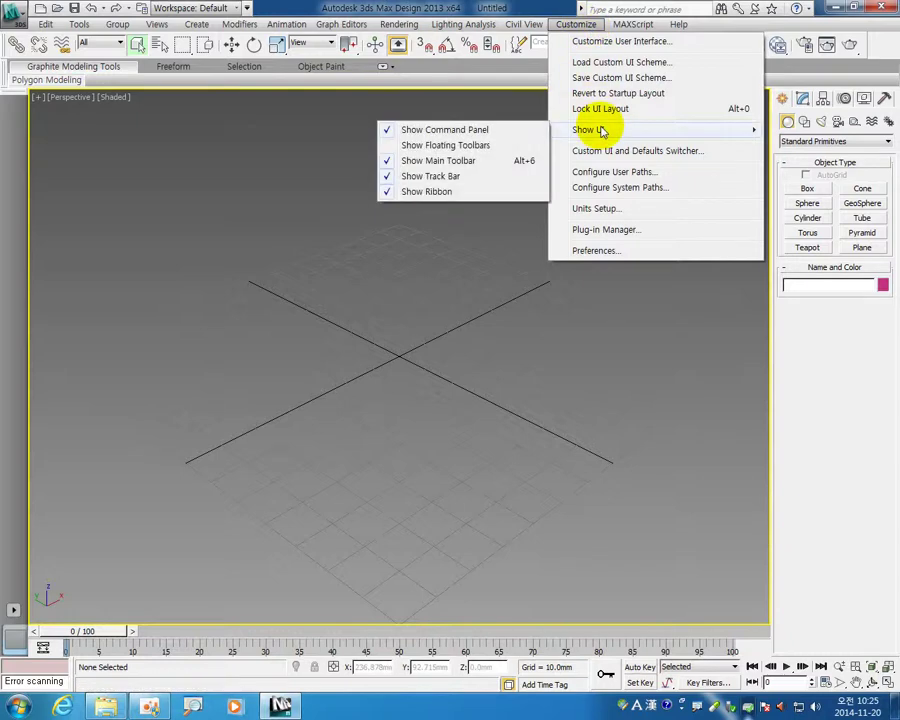
pyautogui.click(382, 176)
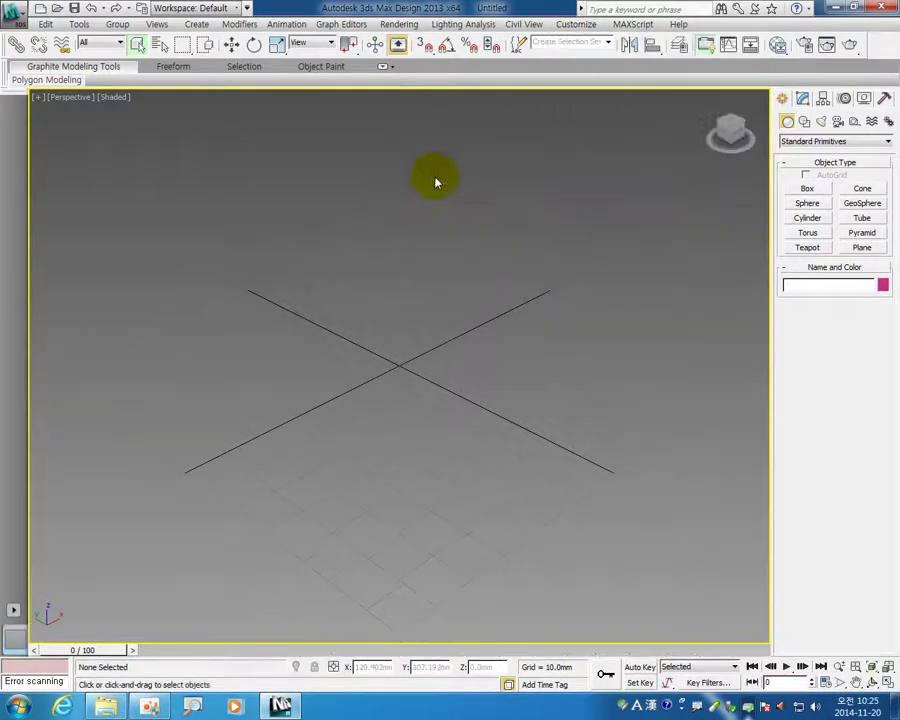
pyautogui.click(590, 28)
pyautogui.moveTo(588, 129)
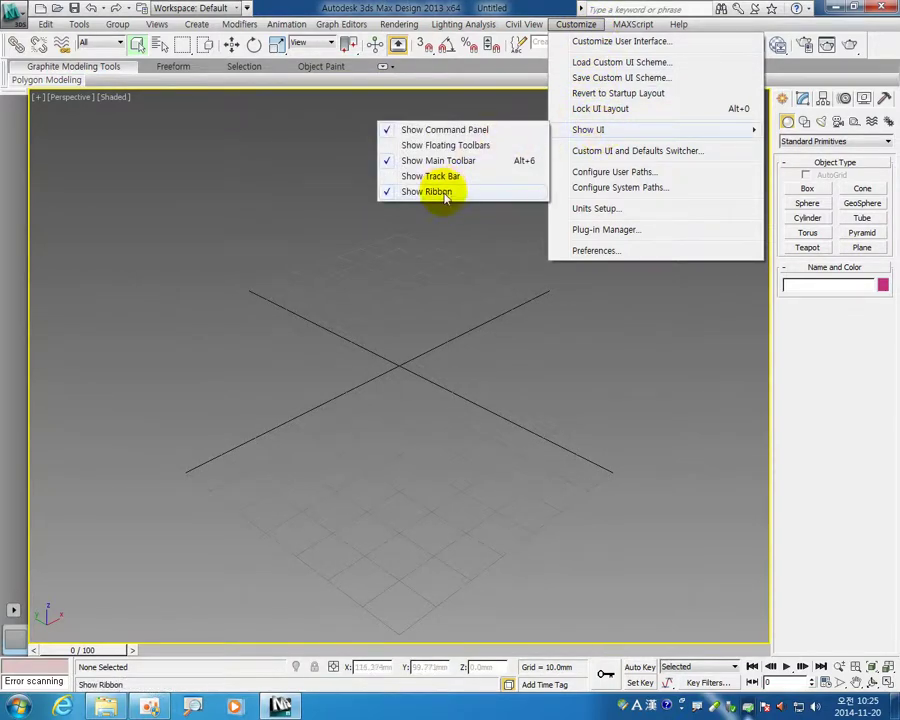
pyautogui.click(444, 195)
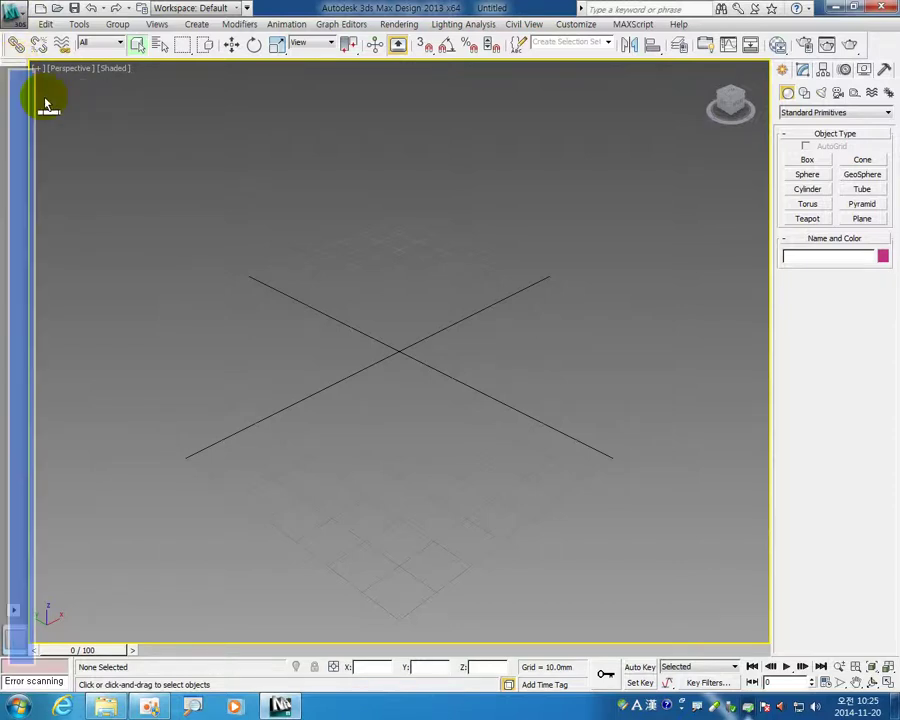
pyautogui.moveTo(22, 72); pyautogui.dragTo(360, 141)
pyautogui.click(360, 139)
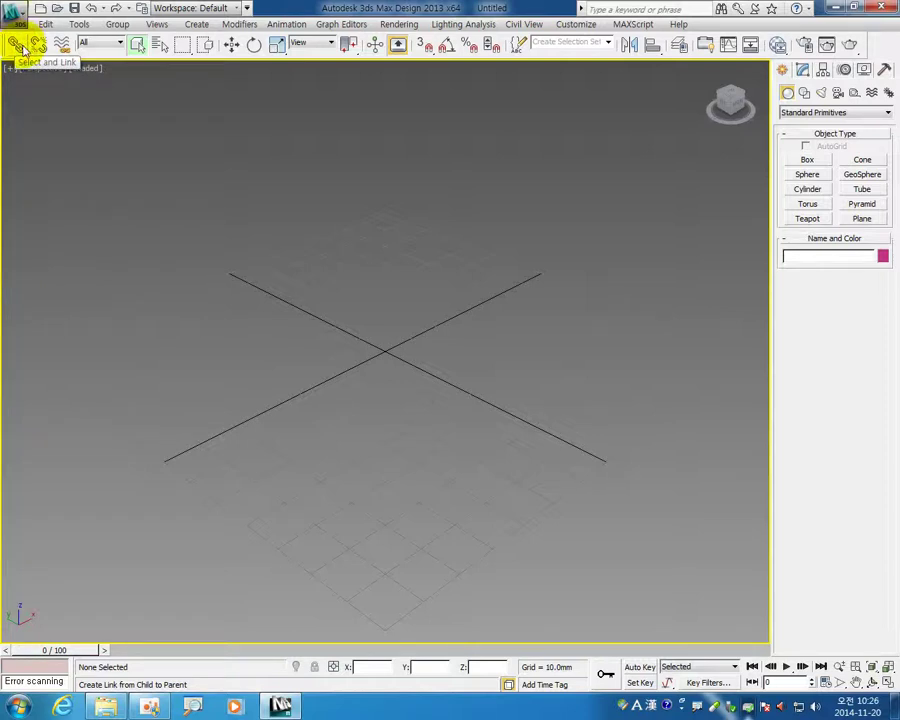
# Delete Select and Link, Select and Manipulate and one other button from the main toolbar.
pyautogui.moveTo(22, 48)
pyautogui.keyDown('alt'); pyautogui.mouseDown()
pyautogui.moveTo(135, 203)
pyautogui.moveTo(245, 301)
pyautogui.mouseUp(); pyautogui.keyUp('alt')
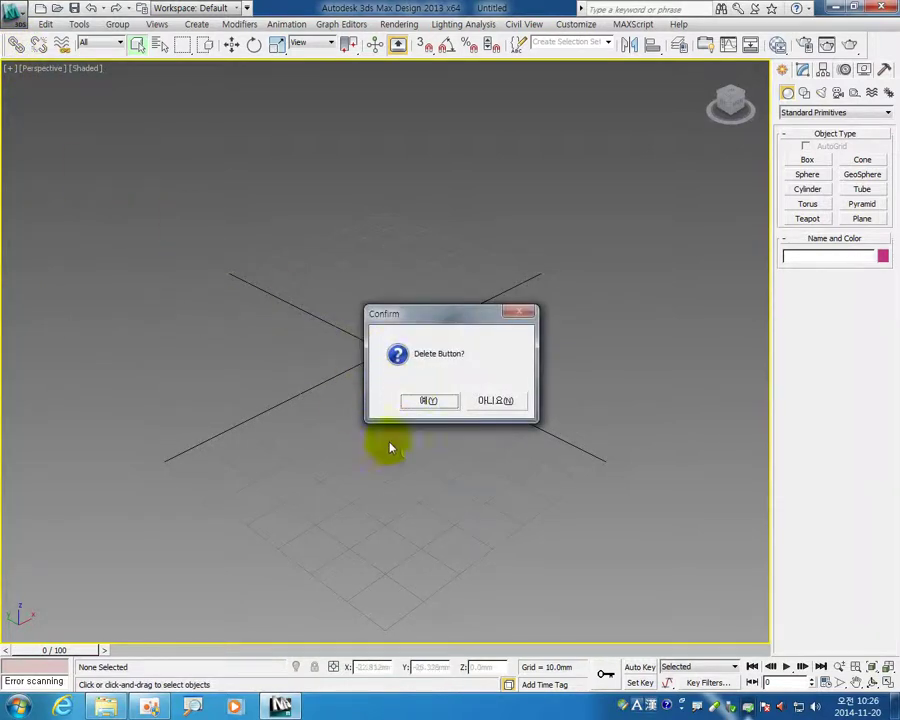
pyautogui.click(432, 398)
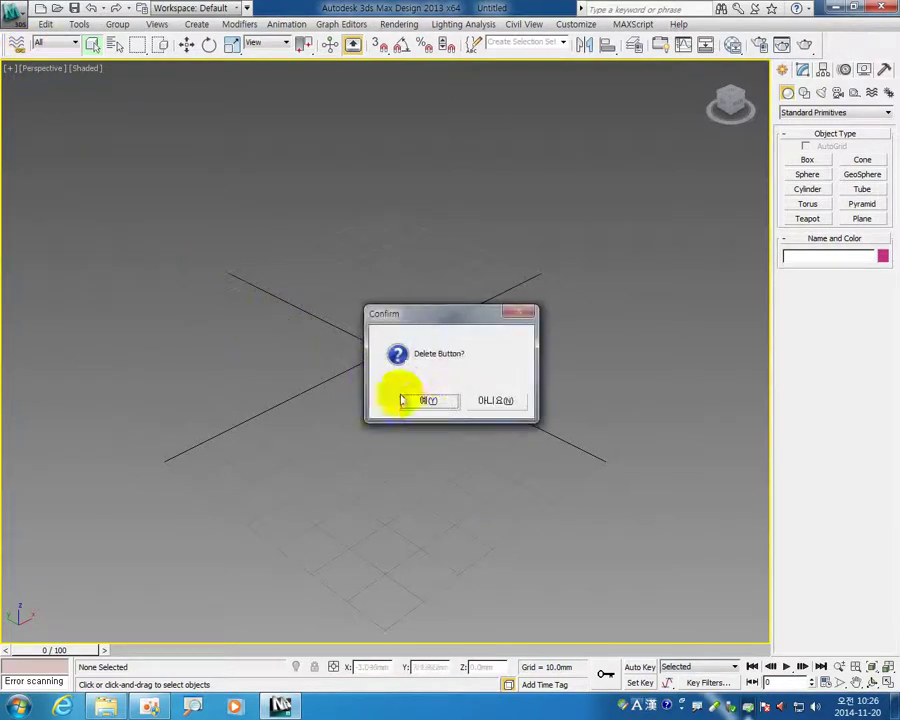
pyautogui.click(404, 400)
pyautogui.keyDown('alt'); pyautogui.moveTo(140, 44); pyautogui.dragTo(152, 100); pyautogui.keyUp('alt')
pyautogui.click(424, 400)
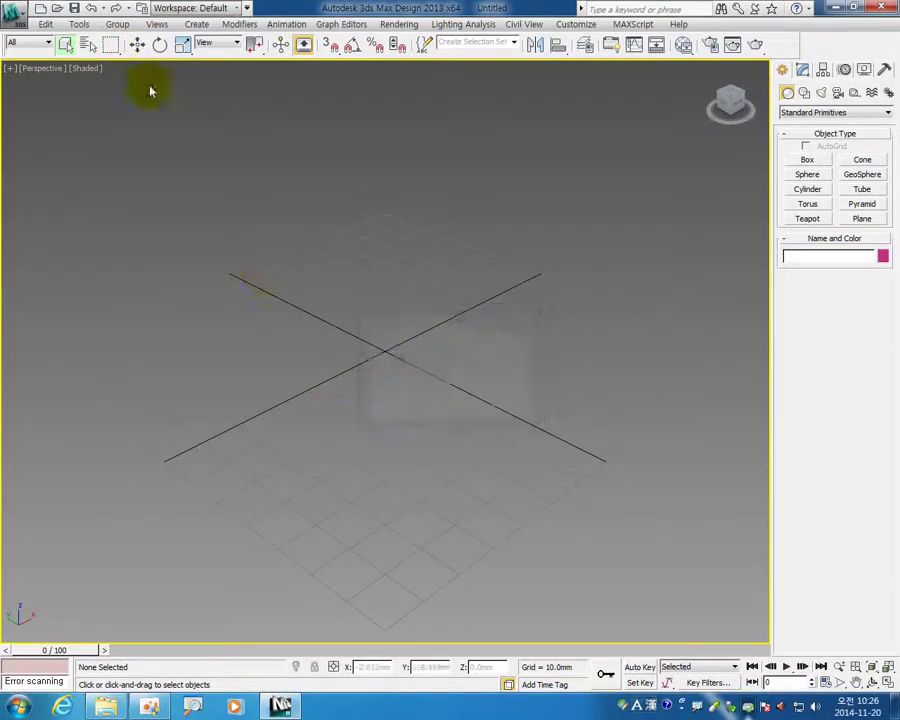
pyautogui.keyDown('alt'); pyautogui.moveTo(280, 44); pyautogui.dragTo(296, 90); pyautogui.keyUp('alt')
pyautogui.click(426, 398)
# Delete Manage Layers and four more buttons from the main toolbar, confirming each prompt.
pyautogui.keyDown('alt'); pyautogui.moveTo(281, 44); pyautogui.dragTo(405, 298); pyautogui.keyUp('alt')
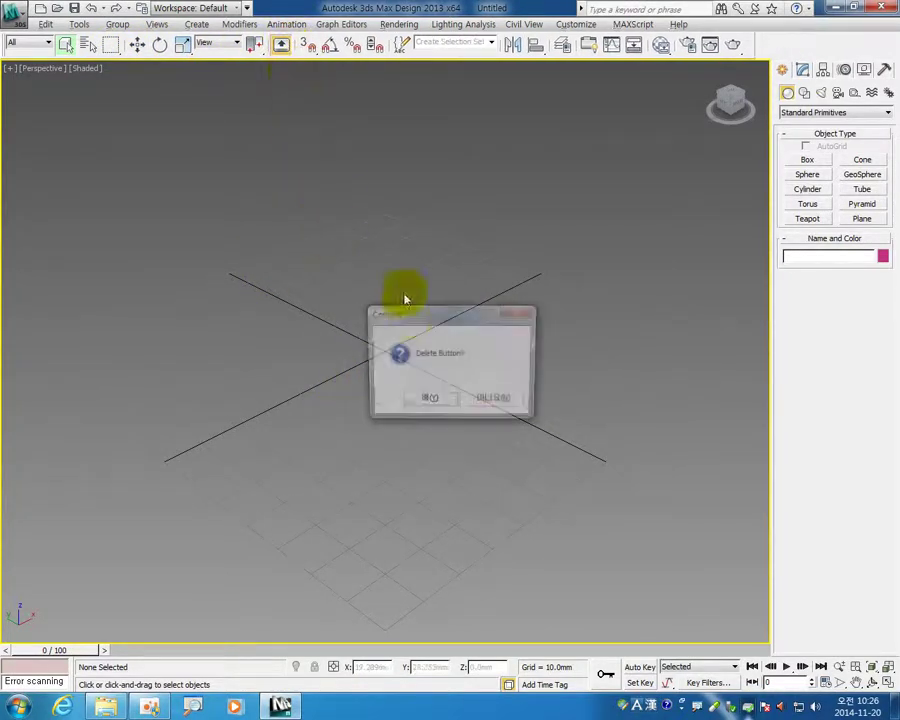
pyautogui.click(424, 398)
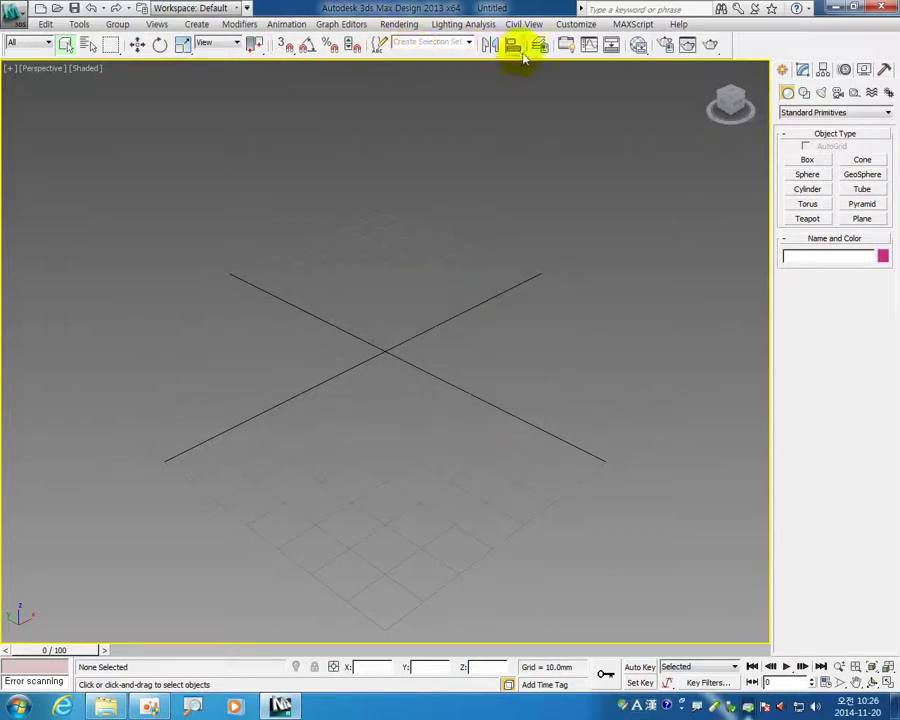
pyautogui.keyDown('alt'); pyautogui.moveTo(539, 44); pyautogui.dragTo(551, 157); pyautogui.keyUp('alt')
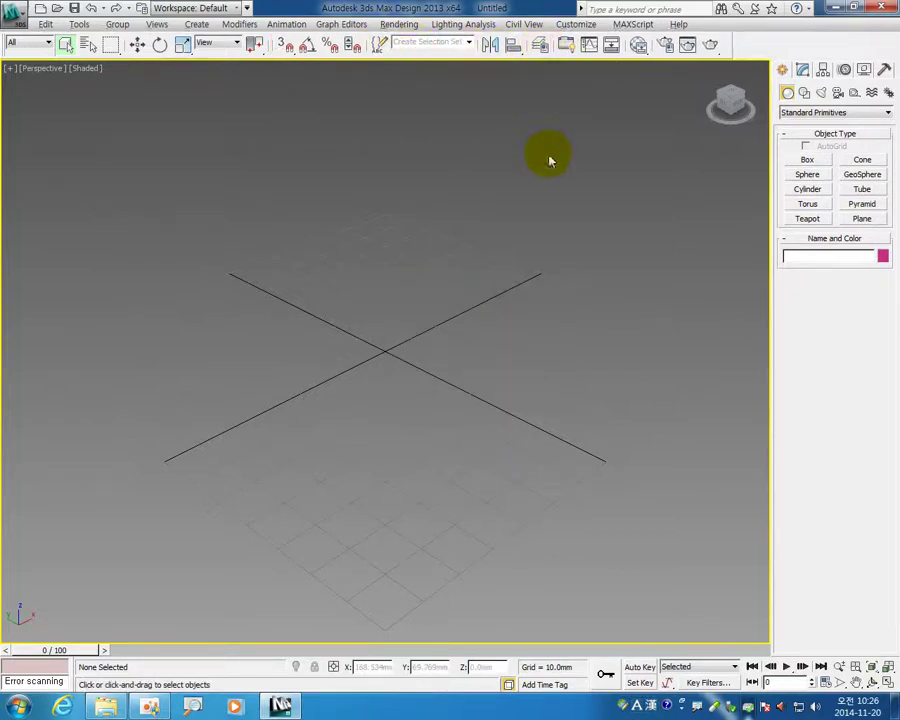
pyautogui.click(440, 400)
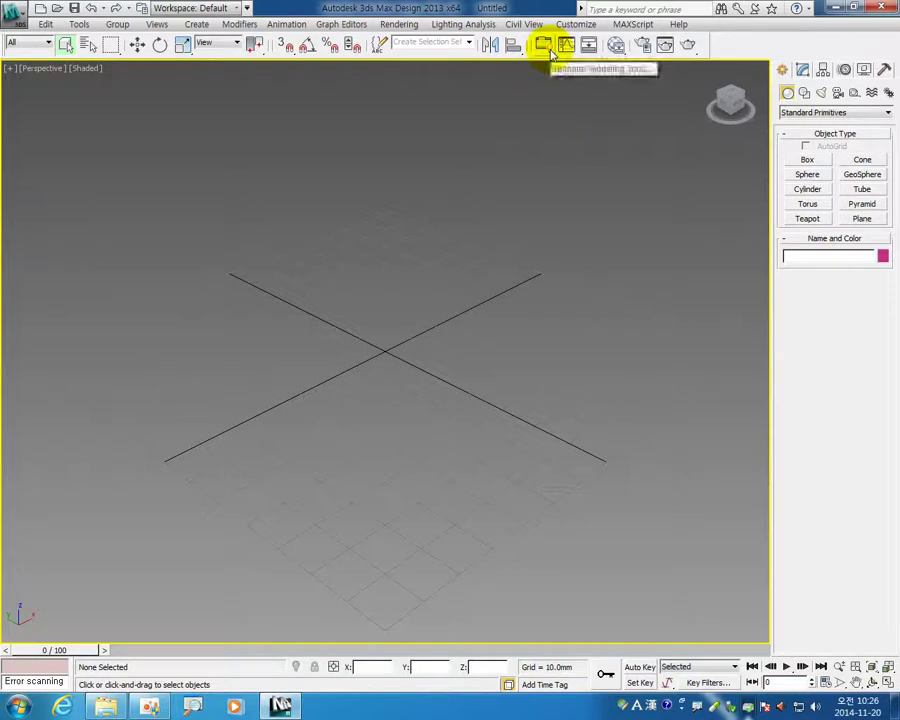
pyautogui.keyDown('alt'); pyautogui.moveTo(544, 44); pyautogui.dragTo(536, 150); pyautogui.keyUp('alt')
pyautogui.click(450, 401)
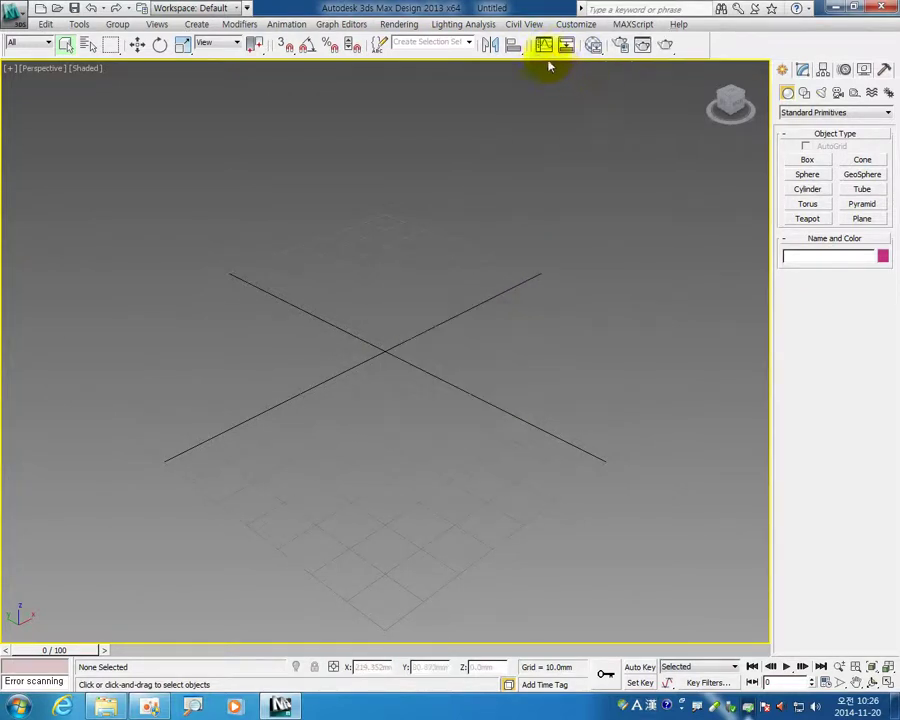
pyautogui.keyDown('alt'); pyautogui.moveTo(548, 52); pyautogui.dragTo(522, 176); pyautogui.keyUp('alt')
pyautogui.click(444, 397)
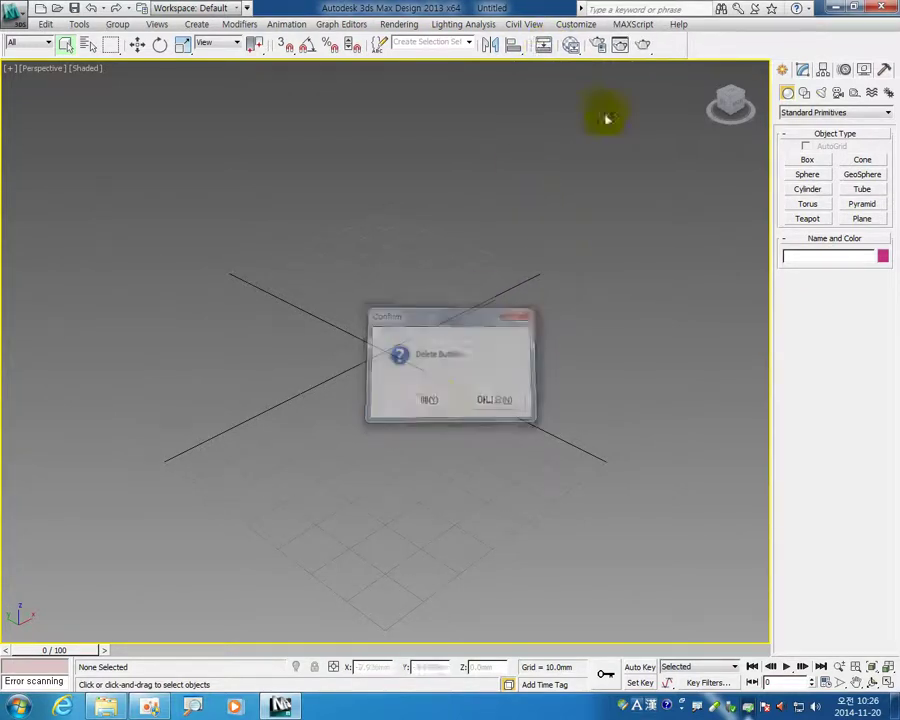
pyautogui.keyDown('alt'); pyautogui.moveTo(560, 54); pyautogui.dragTo(512, 184); pyautogui.keyUp('alt')
pyautogui.click(428, 399)
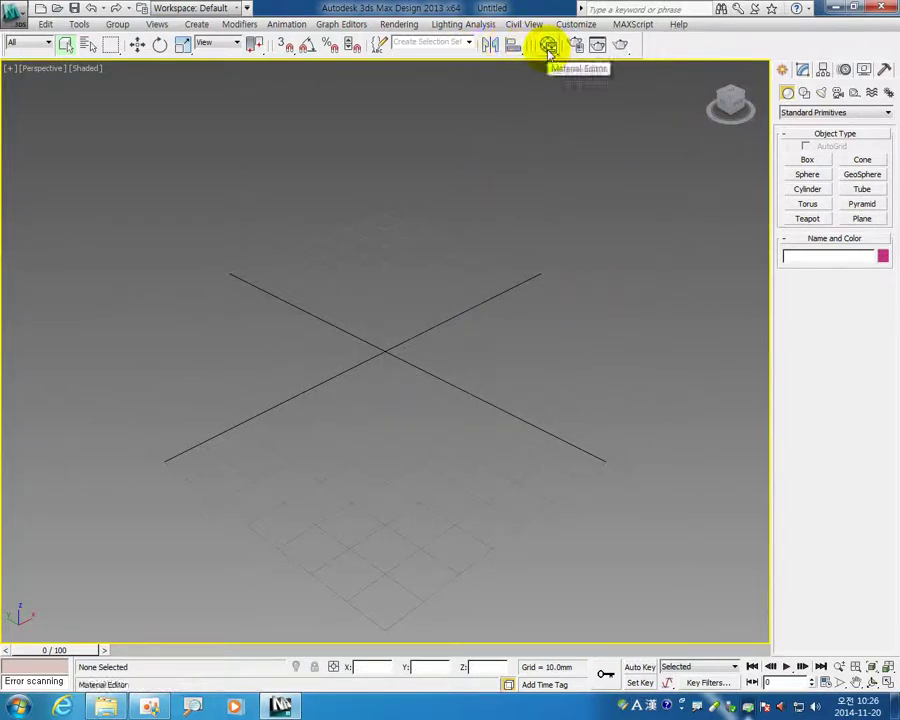
# Show the Extras toolbar and Ctrl-drag its Array button onto the main toolbar.
pyautogui.rightClick(665, 48)
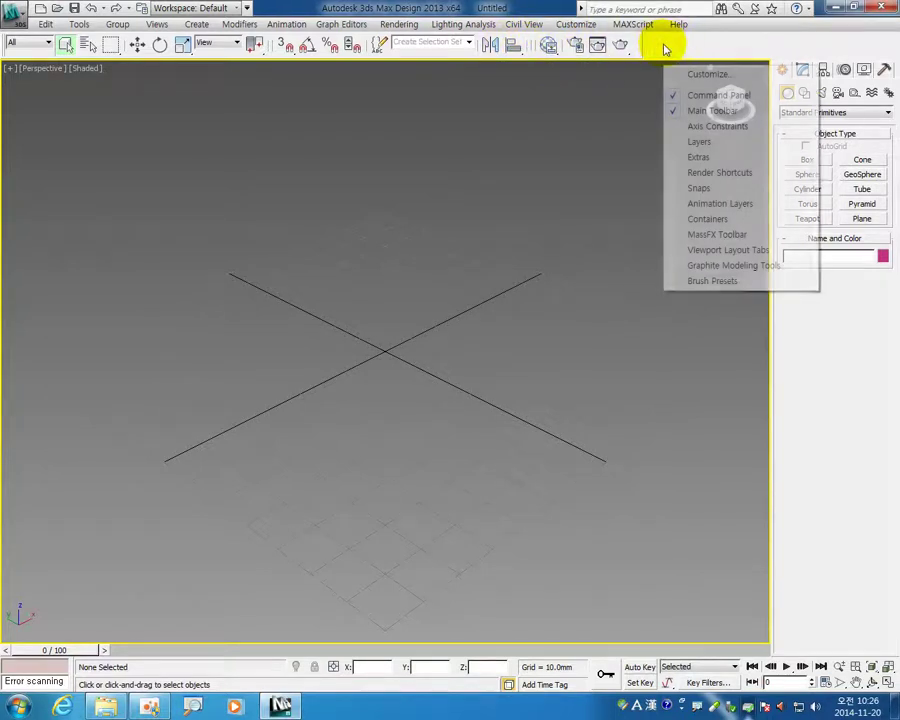
pyautogui.click(705, 158)
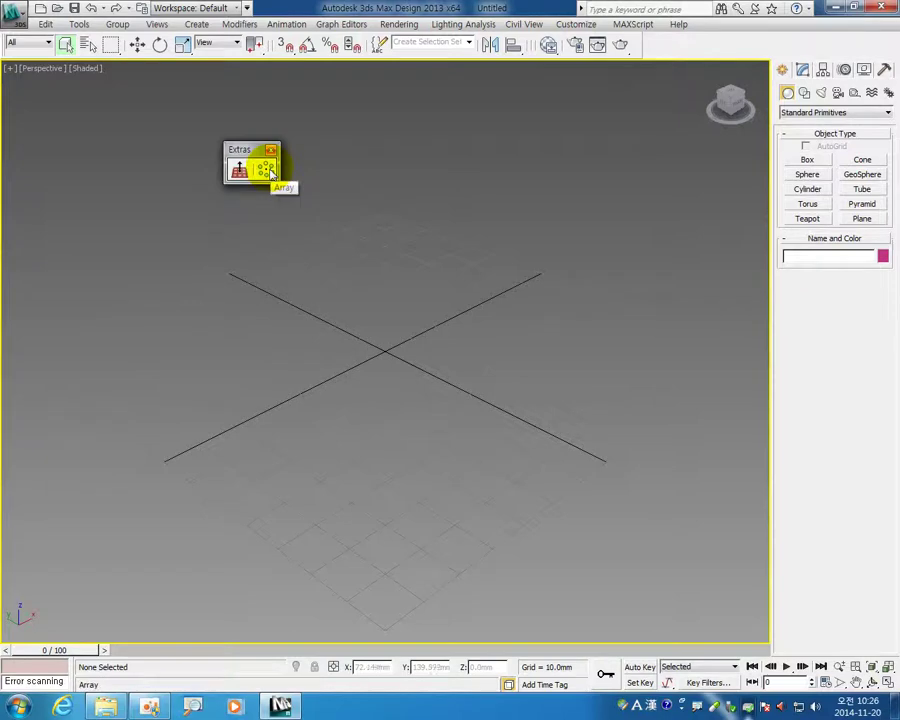
pyautogui.moveTo(268, 173); pyautogui.dragTo(481, 95)
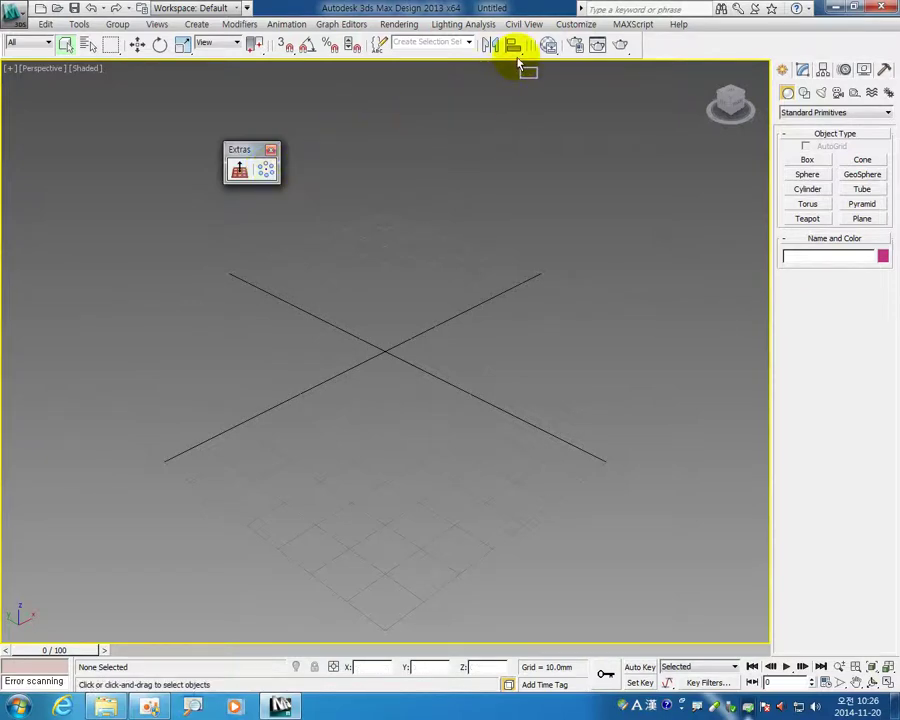
pyautogui.moveTo(522, 55); pyautogui.dragTo(518, 48)
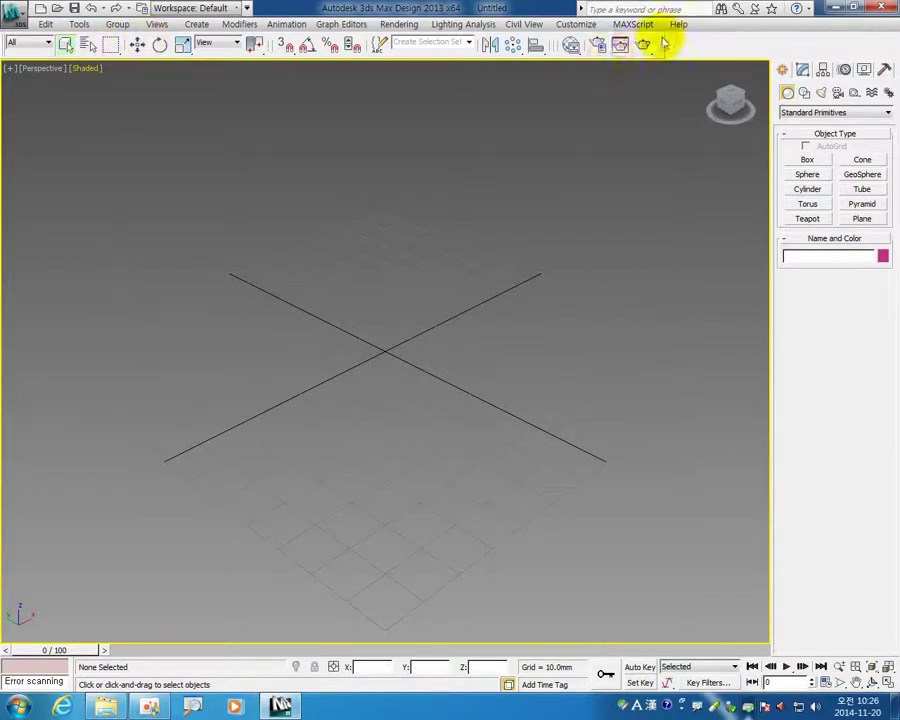
pyautogui.click(577, 24)
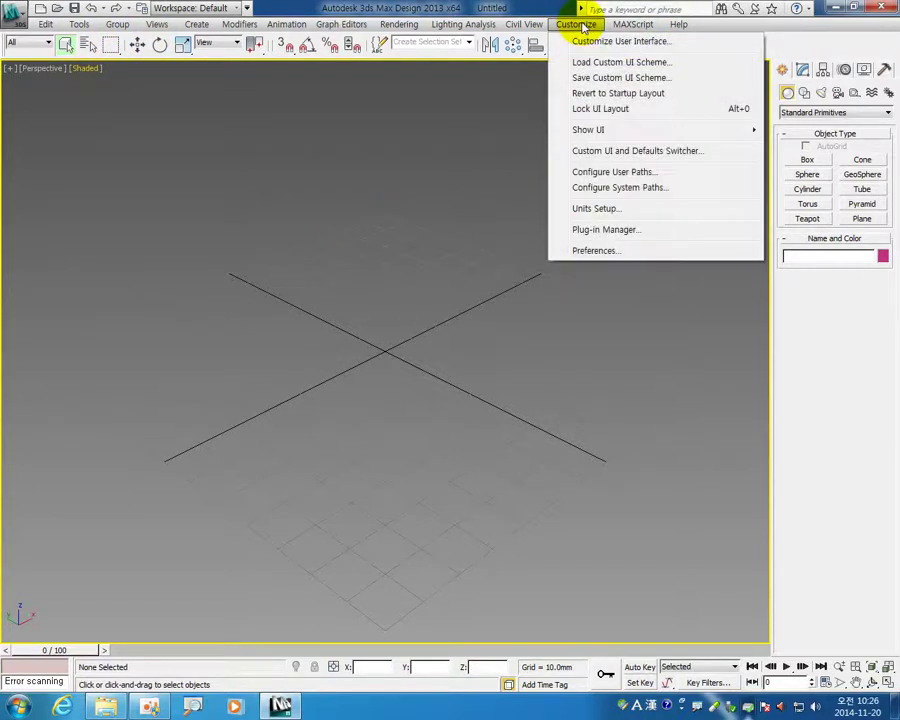
# From Customize User Interface's Toolbars tab, drag VRay Studio Setup and VRayMtl Quick Presets onto the main toolbar.
pyautogui.click(478, 349)
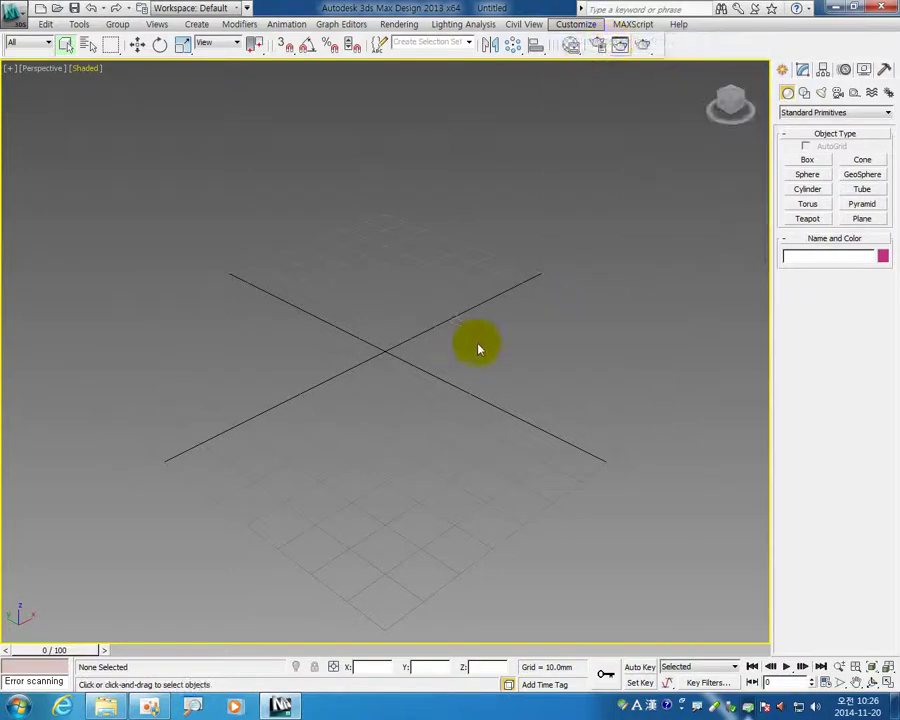
pyautogui.click(374, 178)
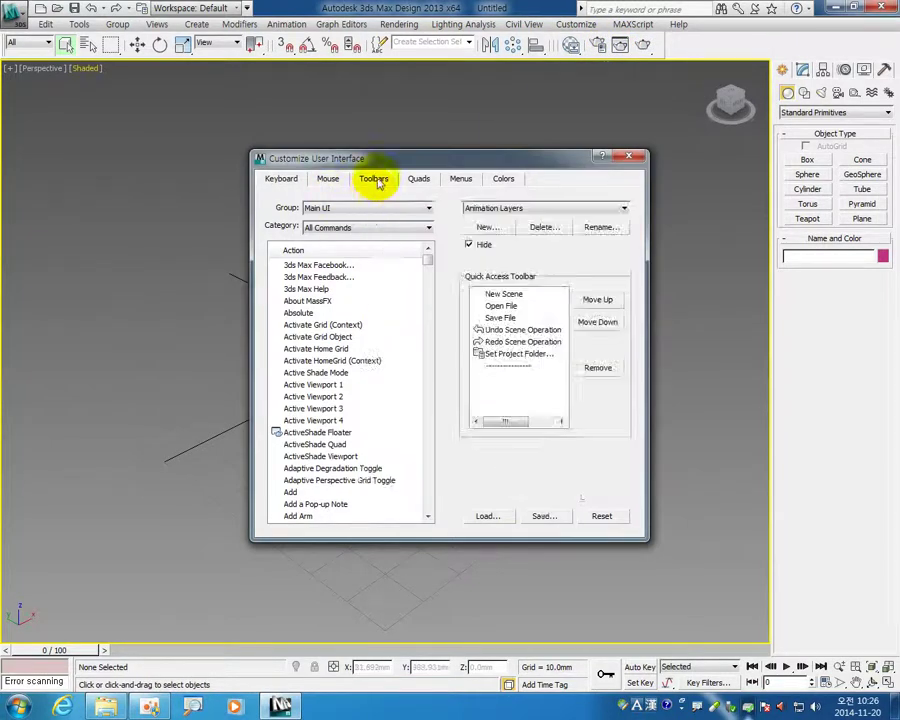
pyautogui.click(368, 455)
pyautogui.write('v-')
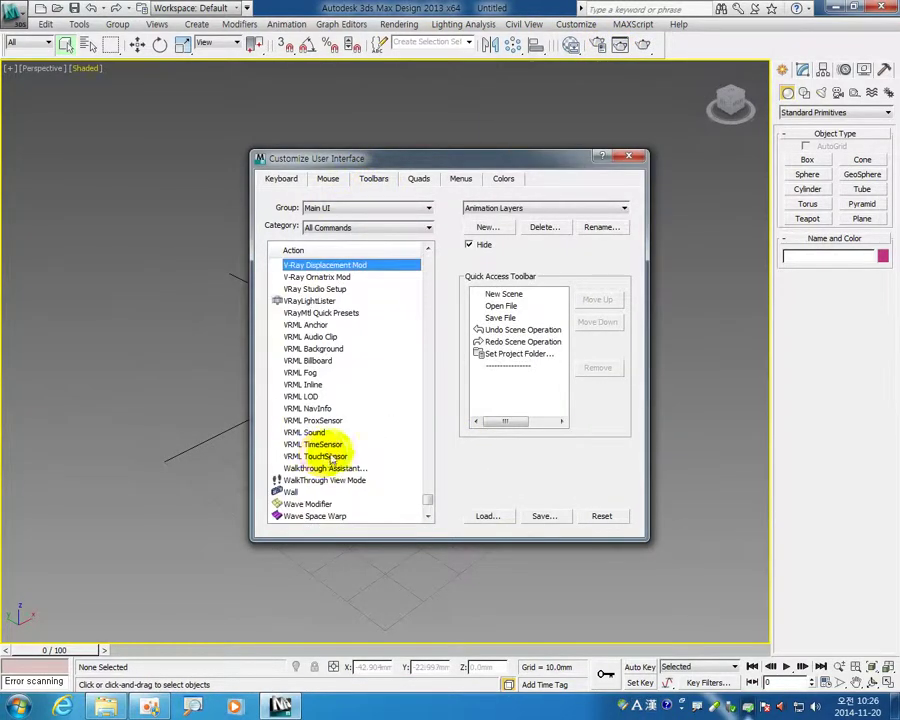
pyautogui.click(330, 289)
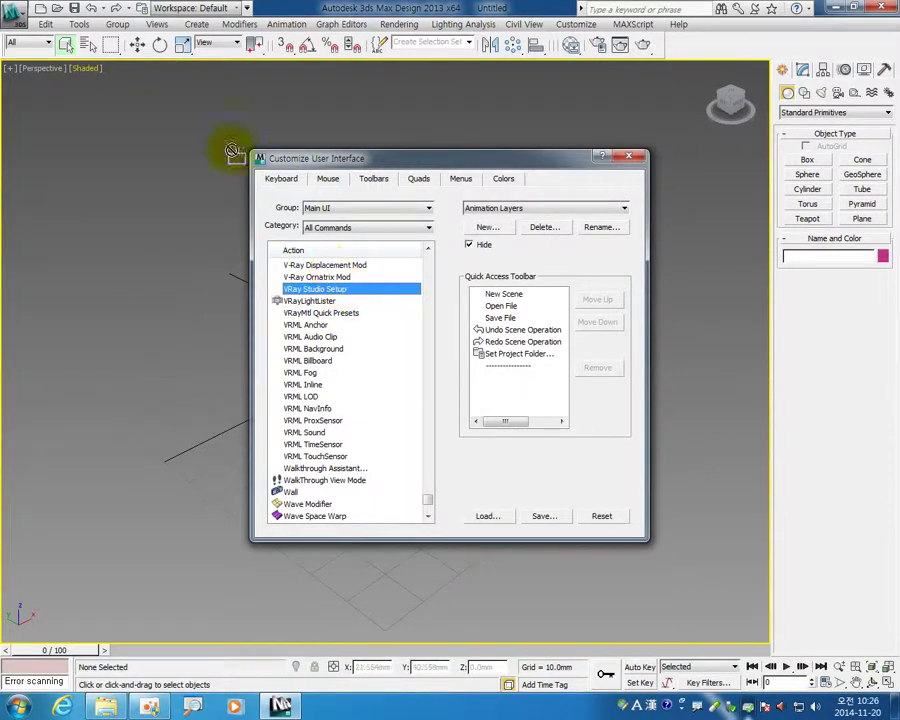
pyautogui.moveTo(135, 60); pyautogui.dragTo(140, 45)
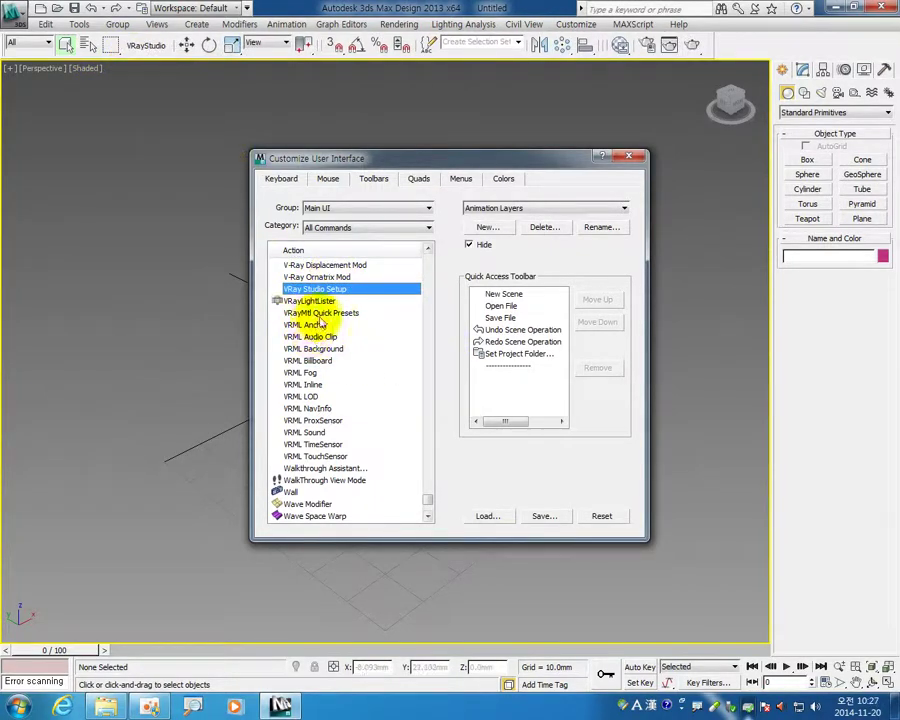
pyautogui.moveTo(320, 313)
pyautogui.mouseDown()
pyautogui.moveTo(174, 58)
pyautogui.moveTo(176, 46)
pyautogui.mouseUp()
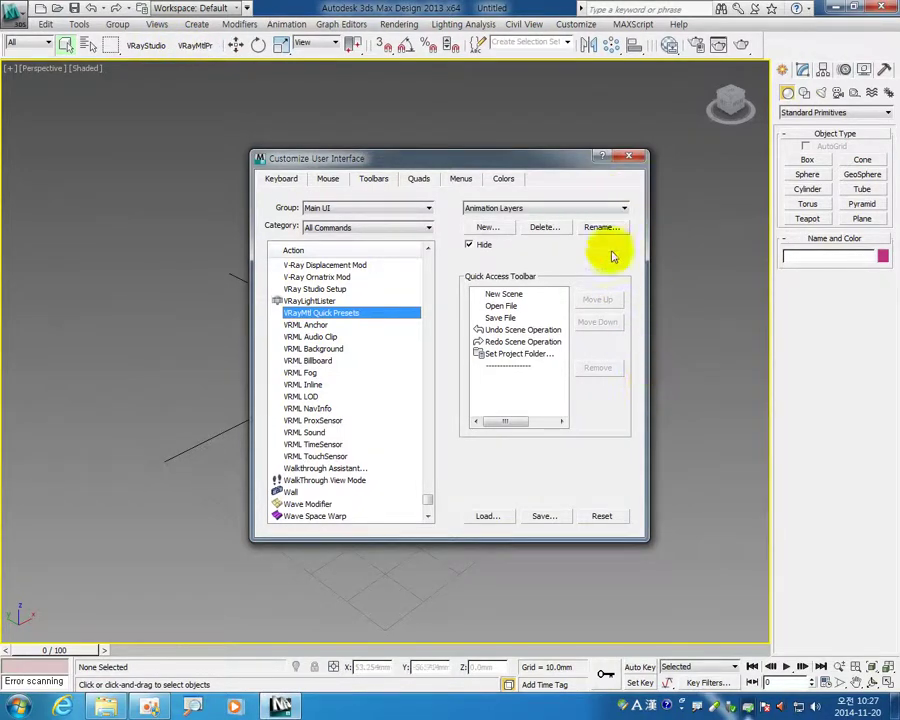
pyautogui.click(628, 157)
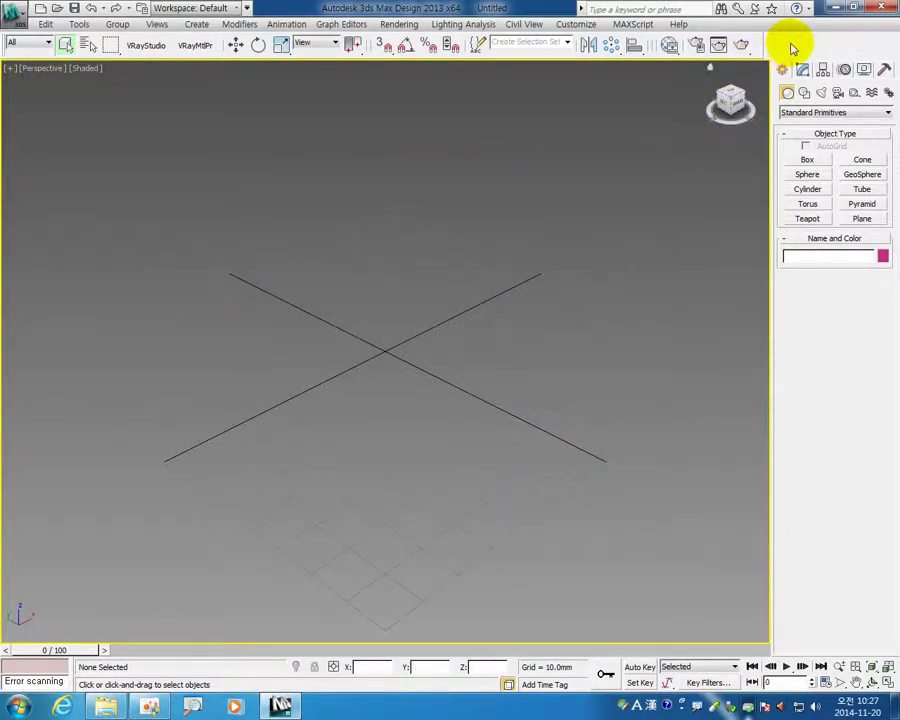
# Turn on the Axis Constraints toolbar and dock its X, Y, Z, XY buttons at the main toolbar's right end.
pyautogui.rightClick(791, 47)
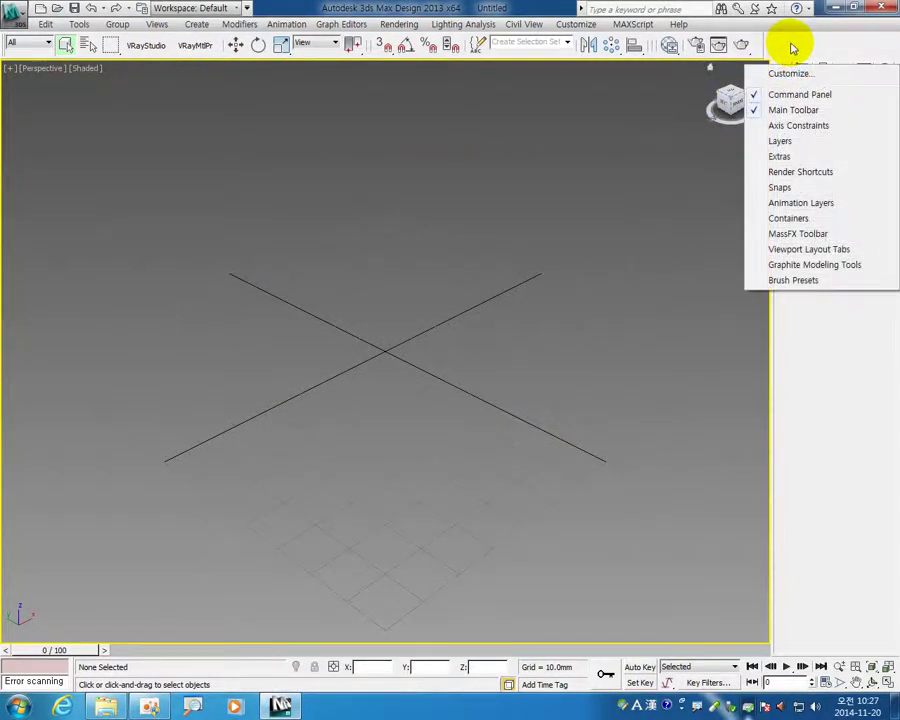
pyautogui.click(811, 129)
pyautogui.moveTo(176, 164)
pyautogui.mouseDown()
pyautogui.moveTo(848, 50)
pyautogui.moveTo(805, 45)
pyautogui.mouseUp()
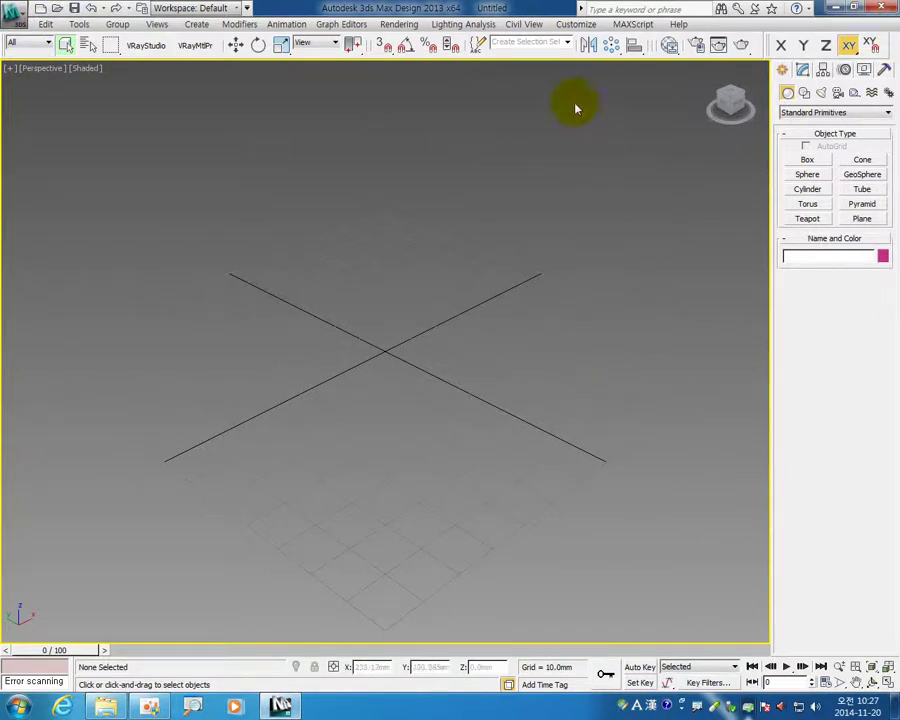
# Load the DefaultUI interface scheme and acknowledge that it applies after restart.
pyautogui.click(577, 25)
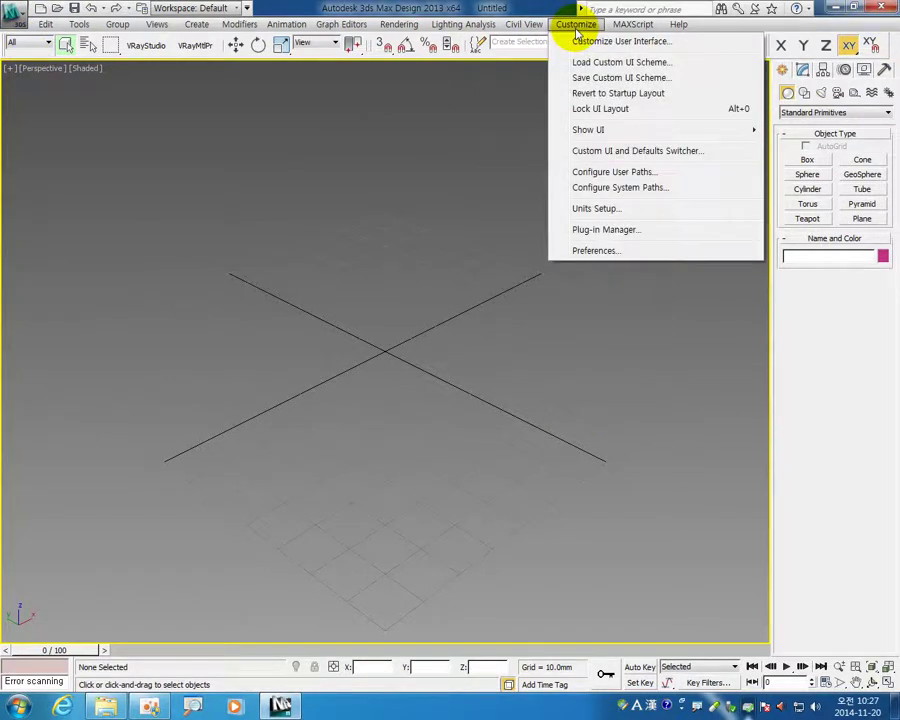
pyautogui.click(589, 66)
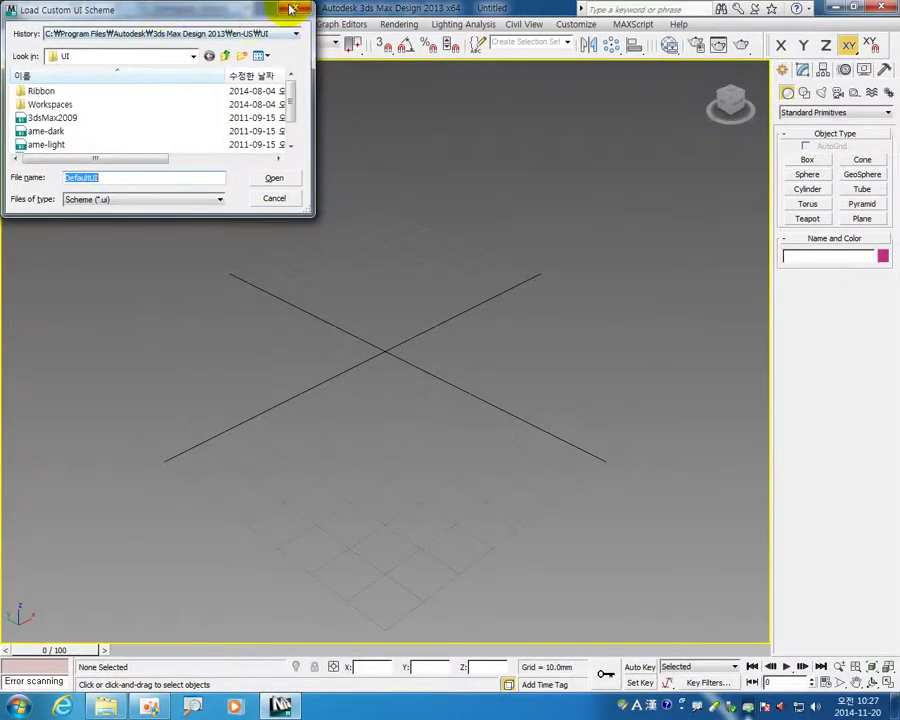
pyautogui.press('Return')
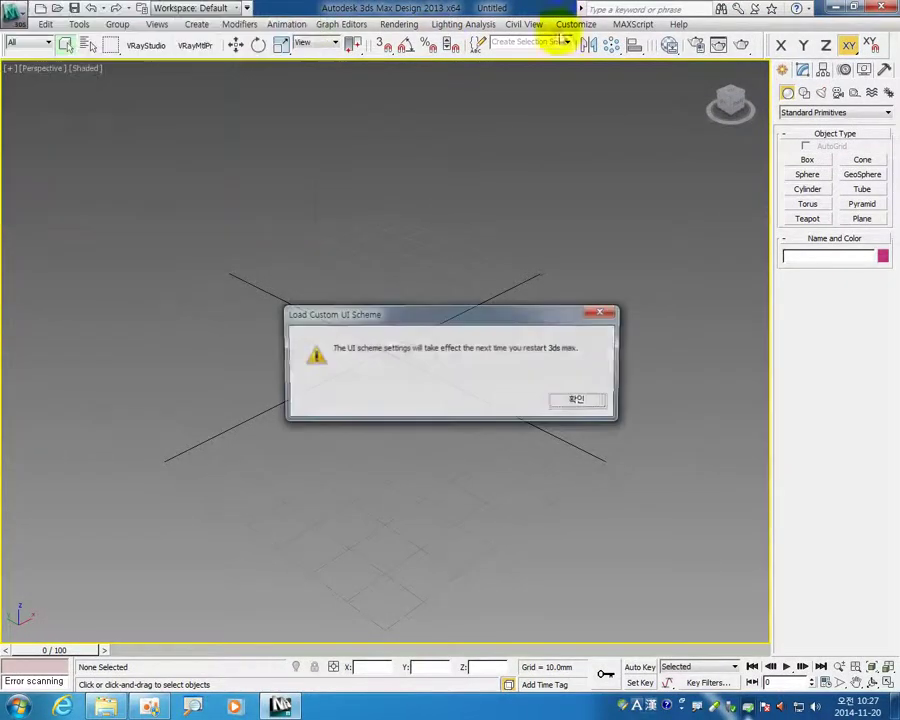
pyautogui.click(582, 401)
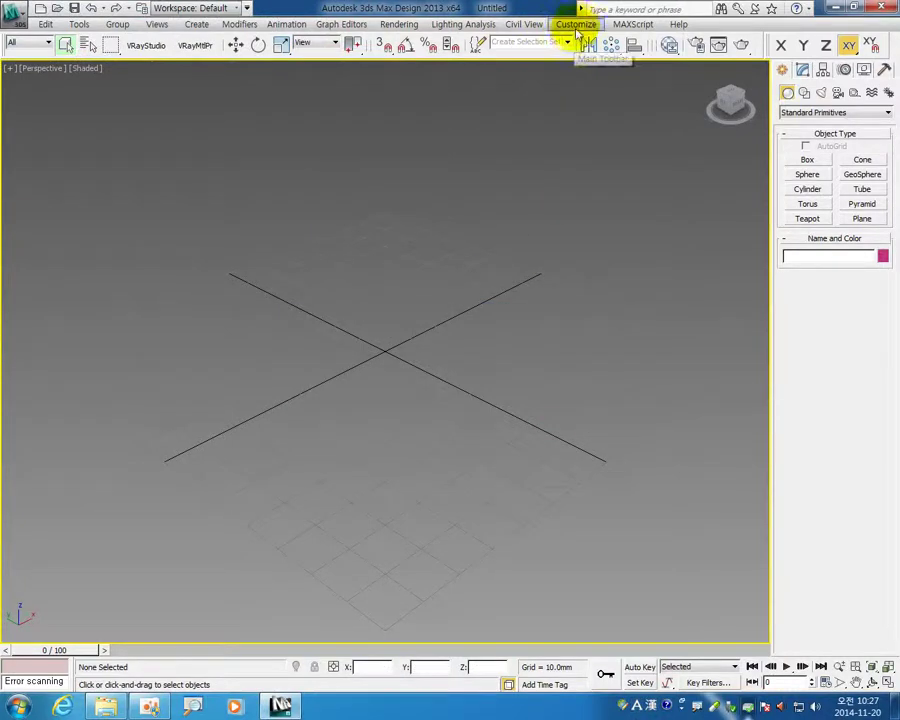
pyautogui.click(577, 25)
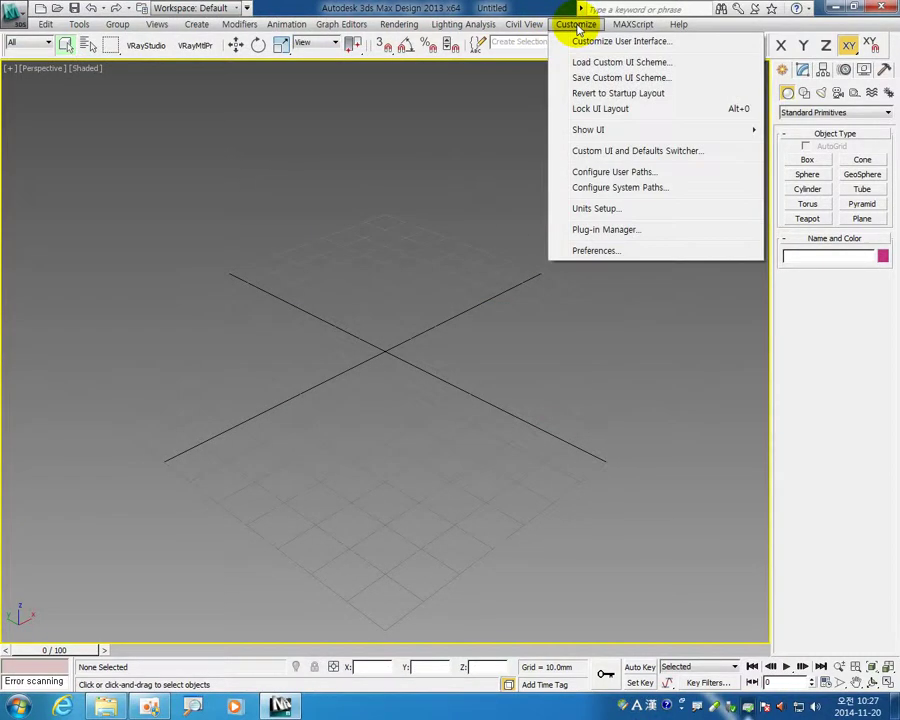
# In Save Custom UI Scheme, browse to C:\Program Files\Autodesk\3ds Max Design 2013\en-US\UI.
pyautogui.click(582, 80)
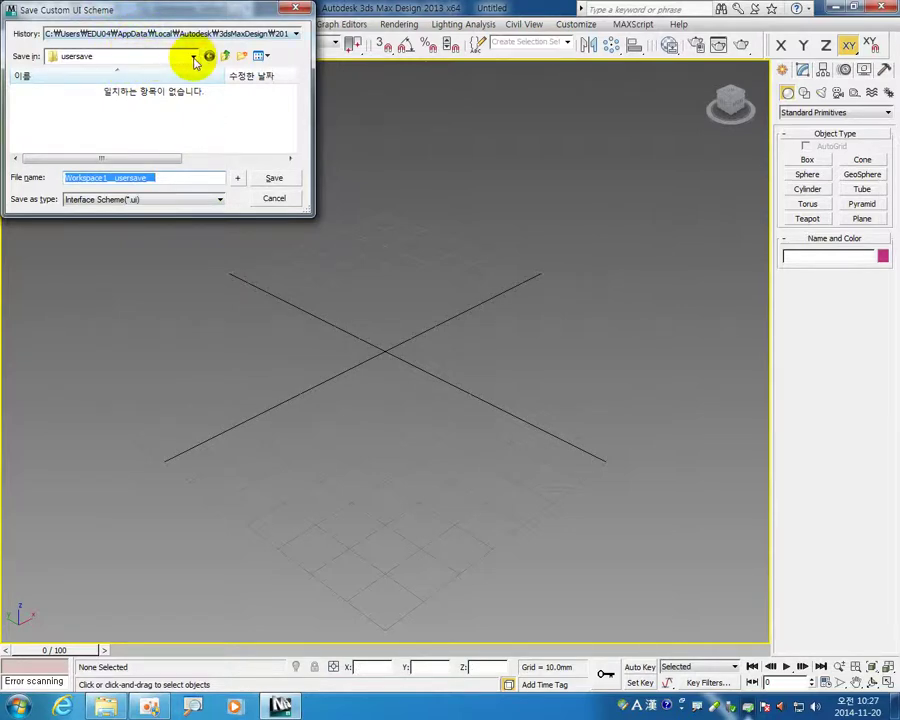
pyautogui.click(132, 56)
pyautogui.click(132, 56)
pyautogui.click(132, 56)
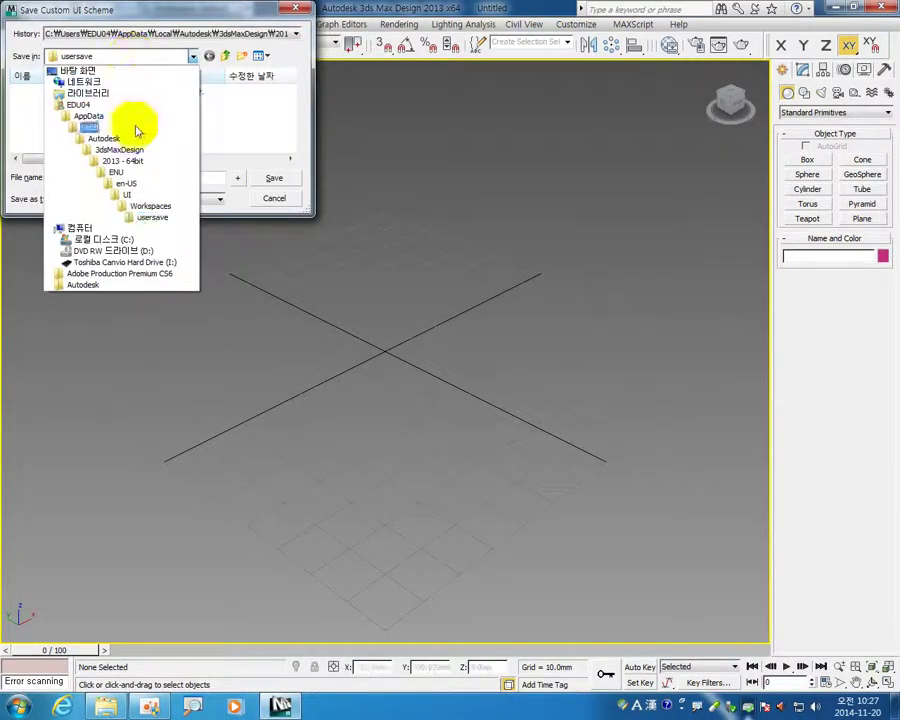
pyautogui.click(105, 240)
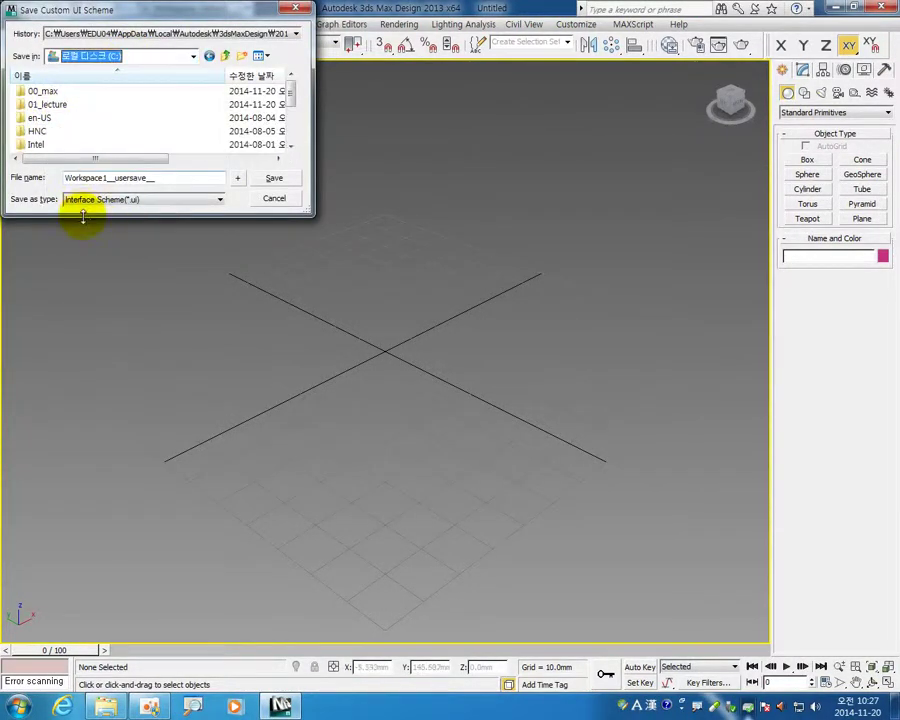
pyautogui.moveTo(83, 215); pyautogui.dragTo(60, 388)
pyautogui.doubleClick(70, 171)
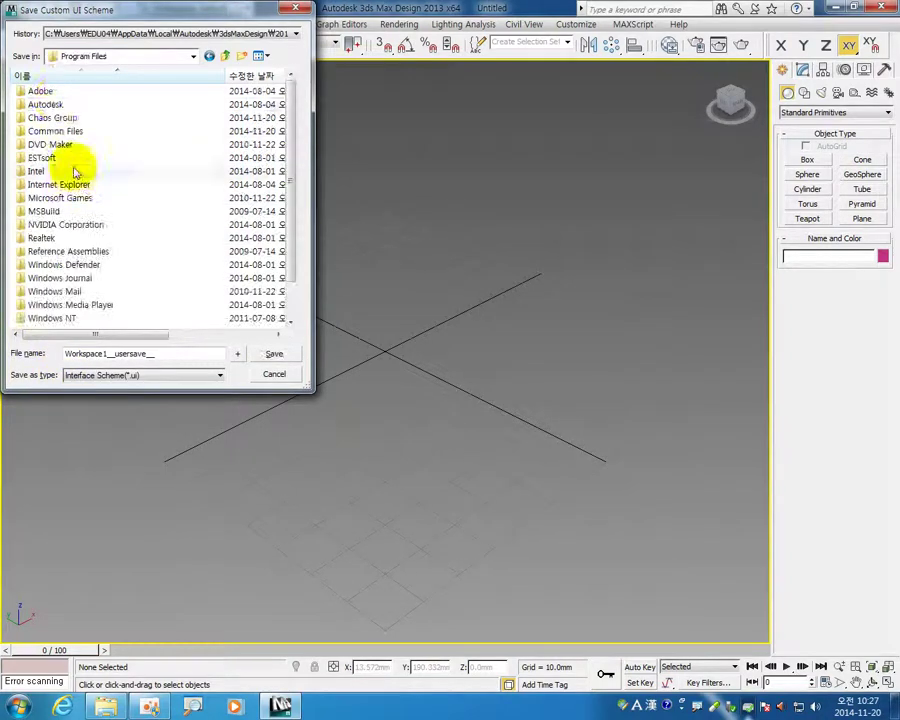
pyautogui.doubleClick(55, 105)
pyautogui.doubleClick(75, 92)
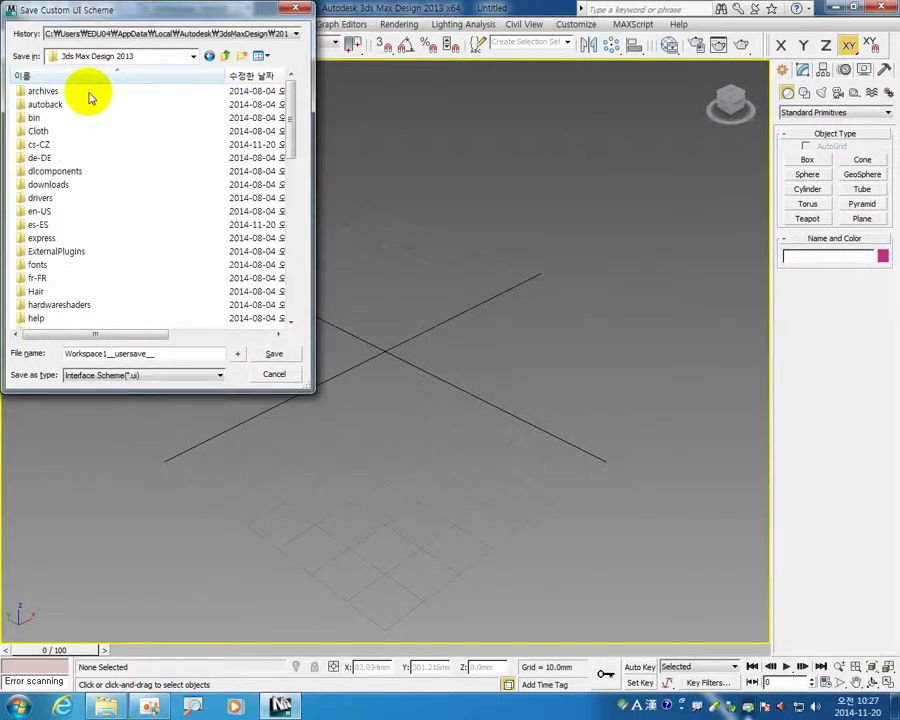
pyautogui.doubleClick(57, 215)
pyautogui.click(35, 186)
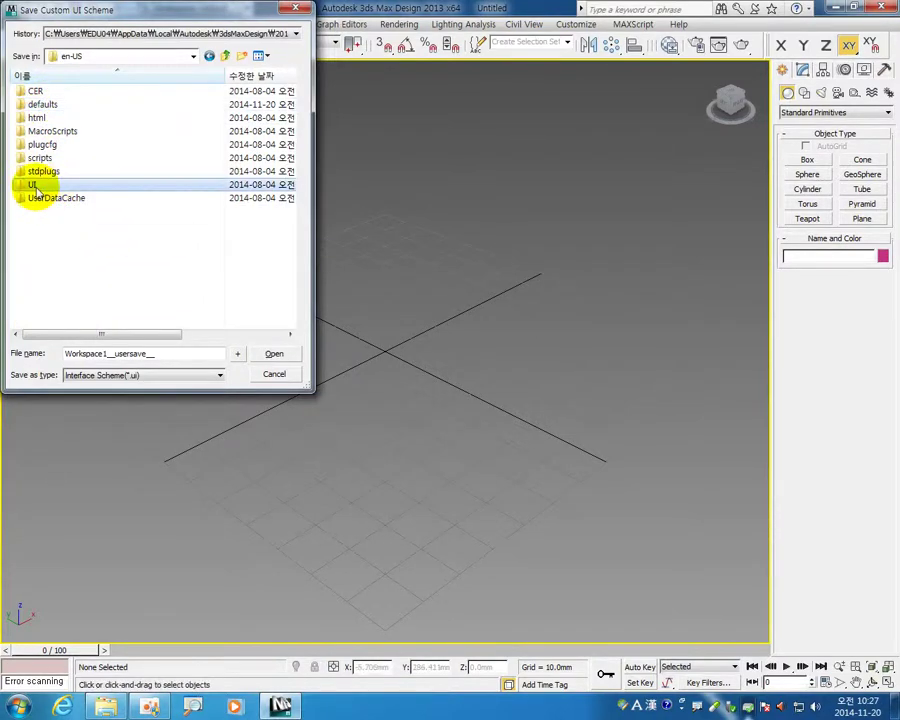
pyautogui.doubleClick(57, 188)
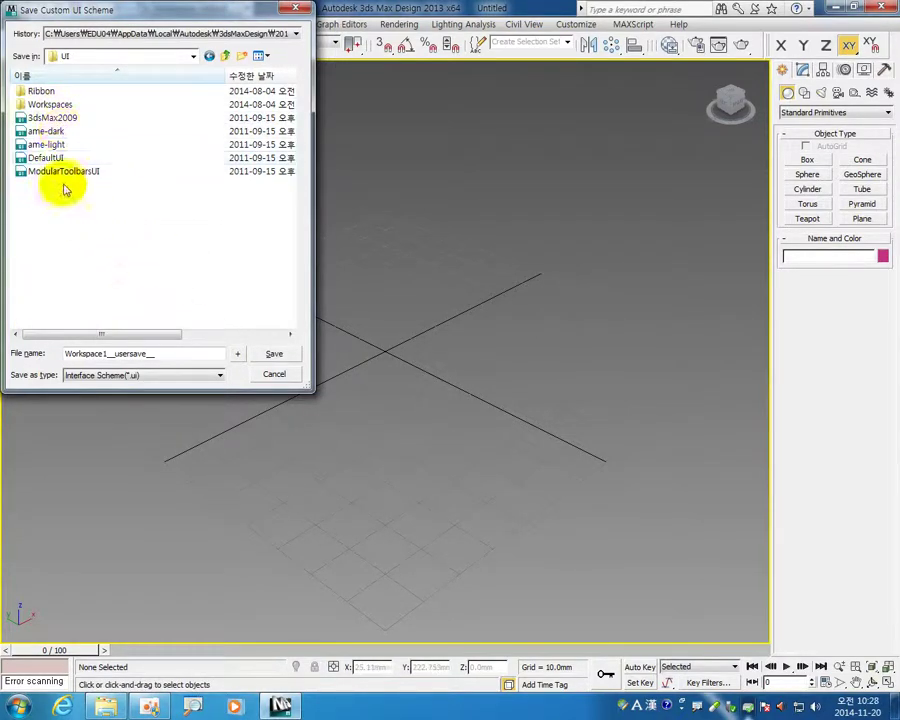
# Name the scheme 'My' and save it, which triggers a permission warning.
pyautogui.moveTo(168, 354); pyautogui.dragTo(65, 354)
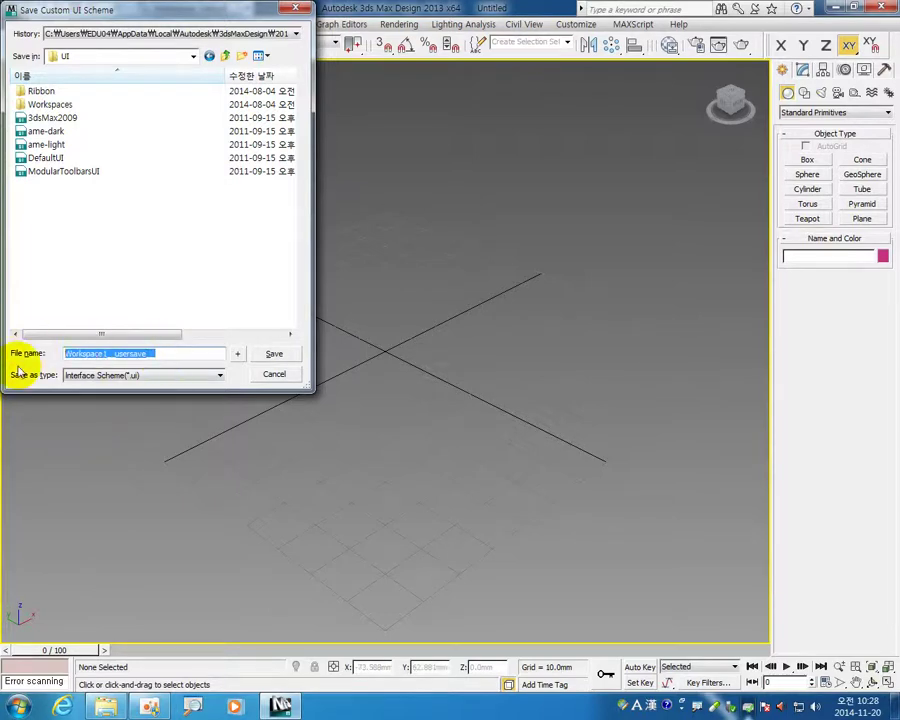
pyautogui.write('My')
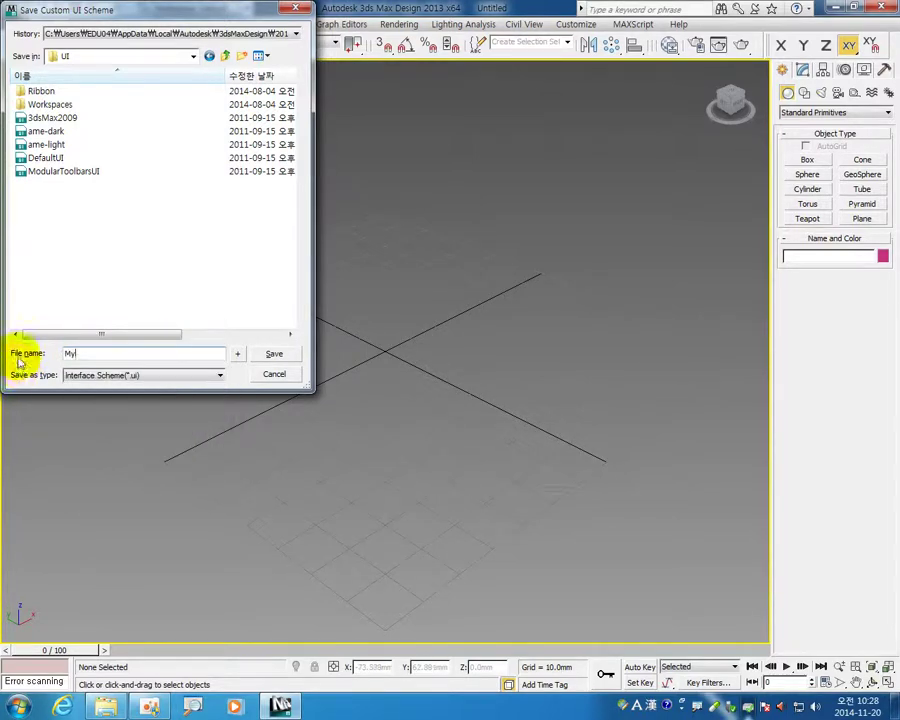
pyautogui.click(272, 354)
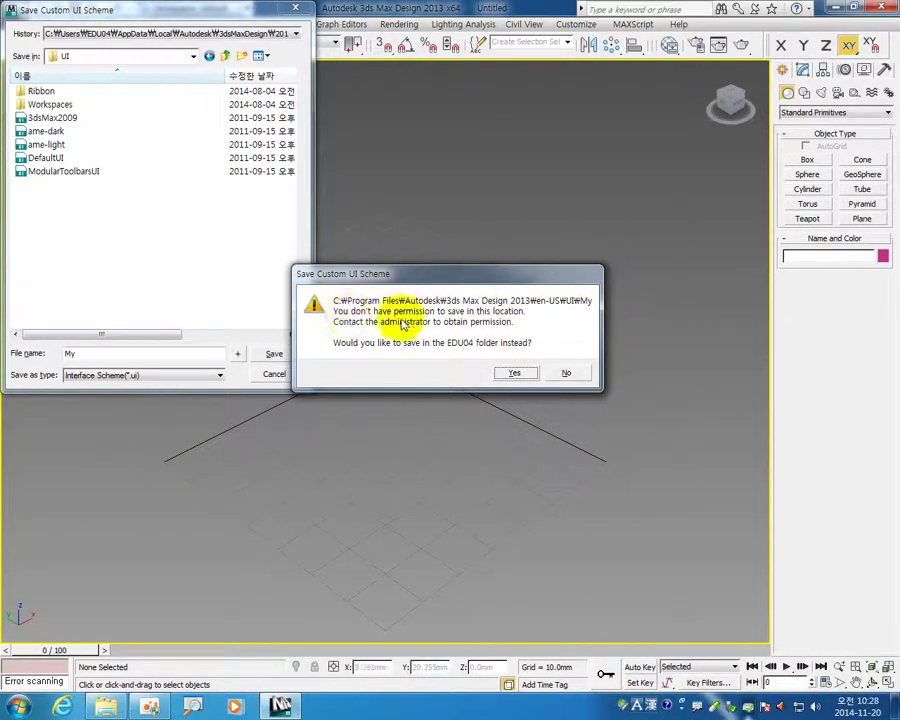
# Accept the permission prompt and browse to the C:\00_max folder.
pyautogui.click(514, 373)
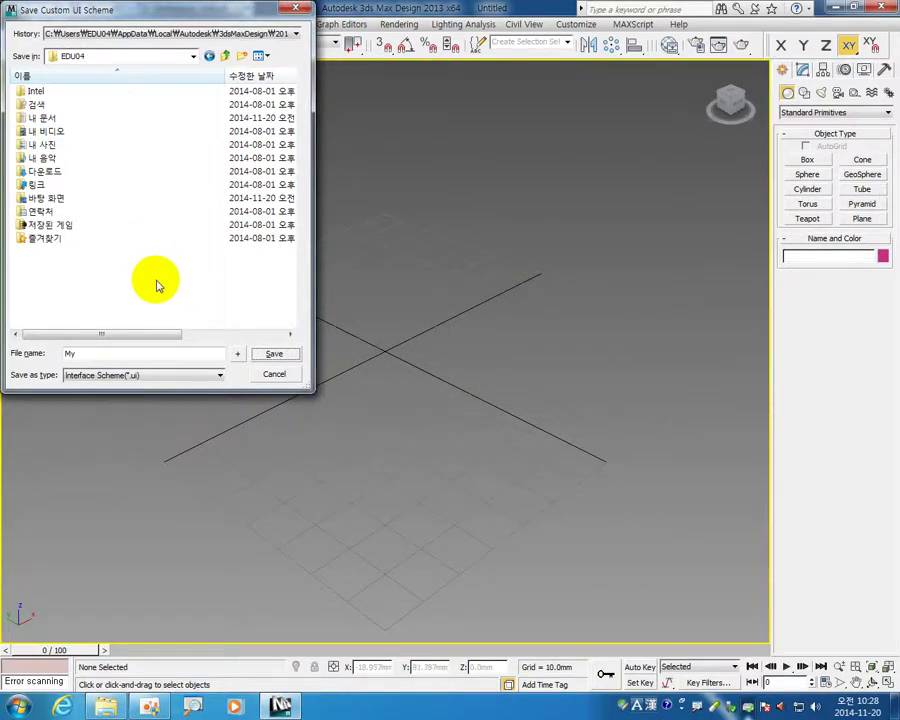
pyautogui.click(113, 57)
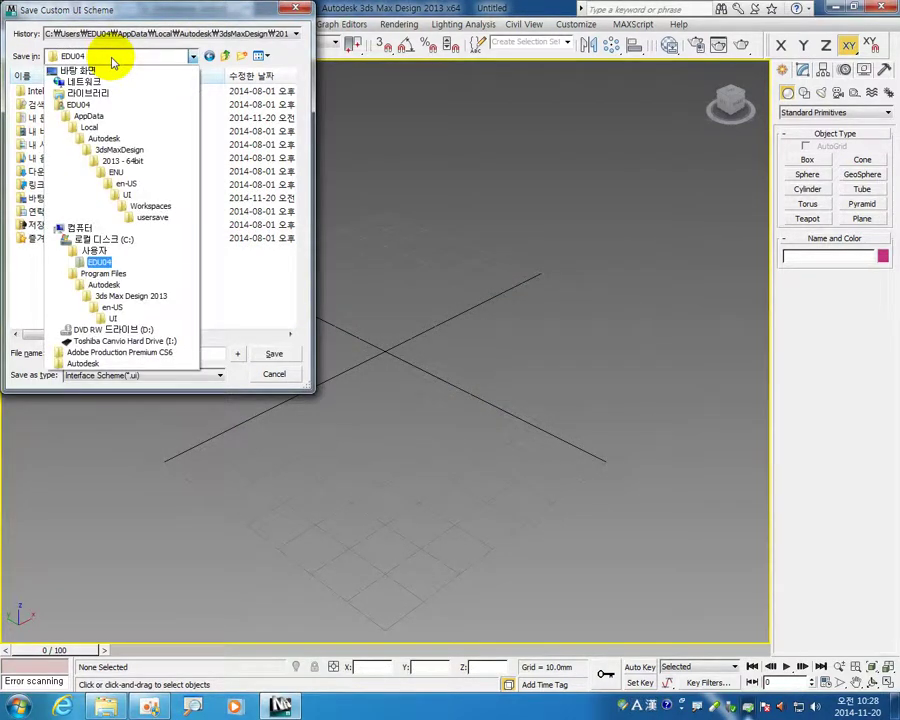
pyautogui.click(120, 242)
pyautogui.doubleClick(26, 90)
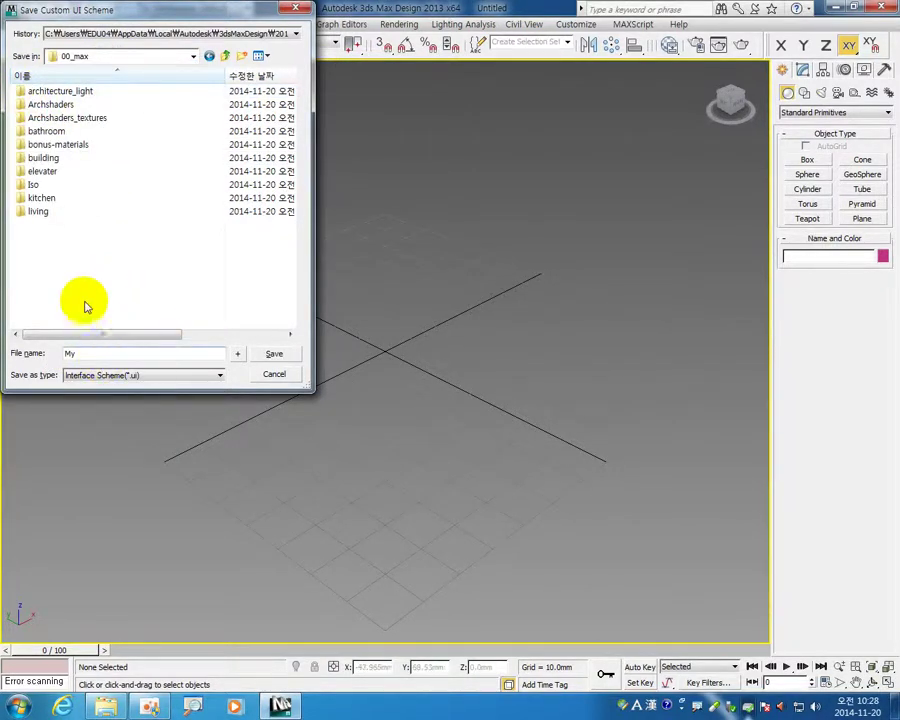
# Create a new 'ui' folder, save scheme My into it with all components.
pyautogui.click(241, 55)
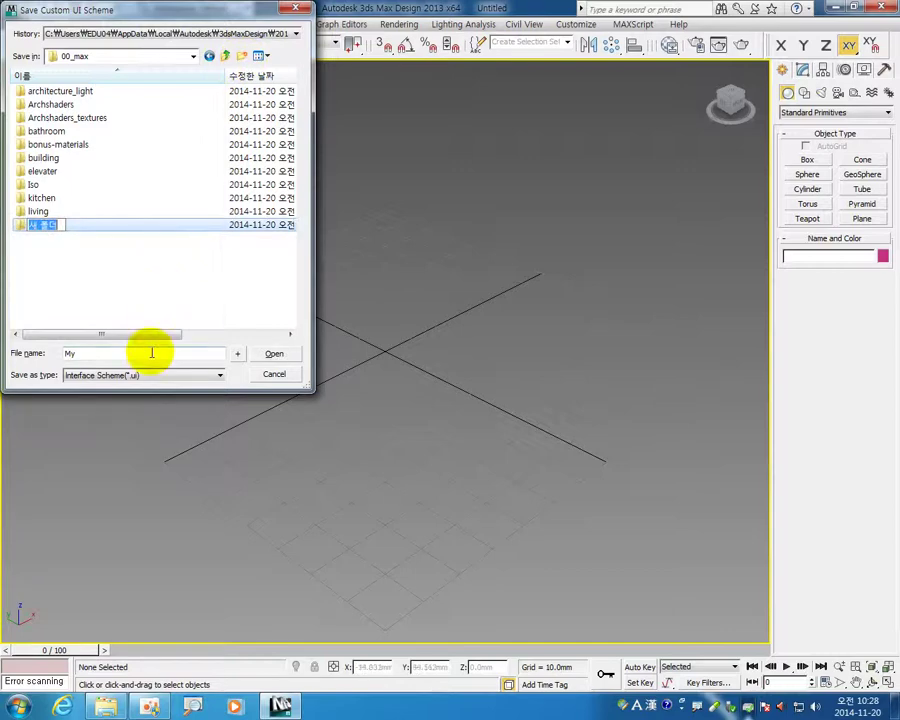
pyautogui.press('Return')
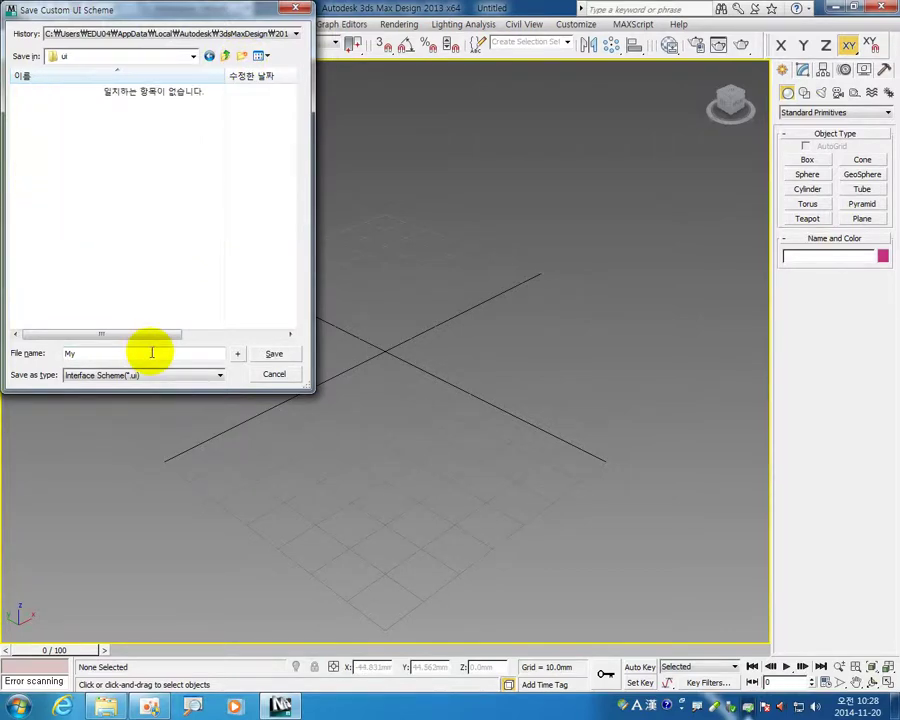
pyautogui.click(278, 353)
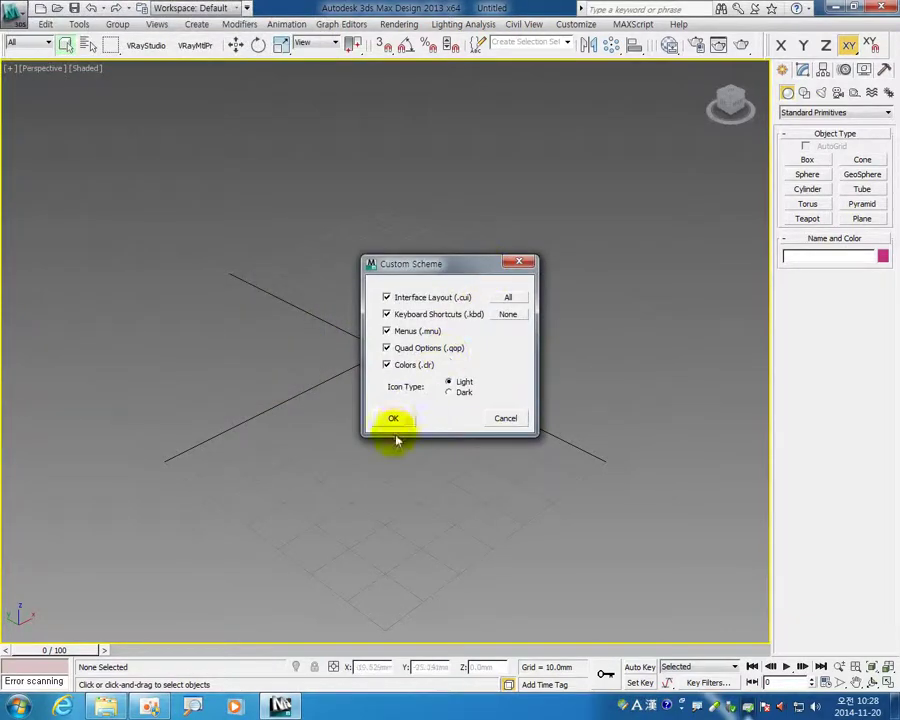
pyautogui.click(518, 418)
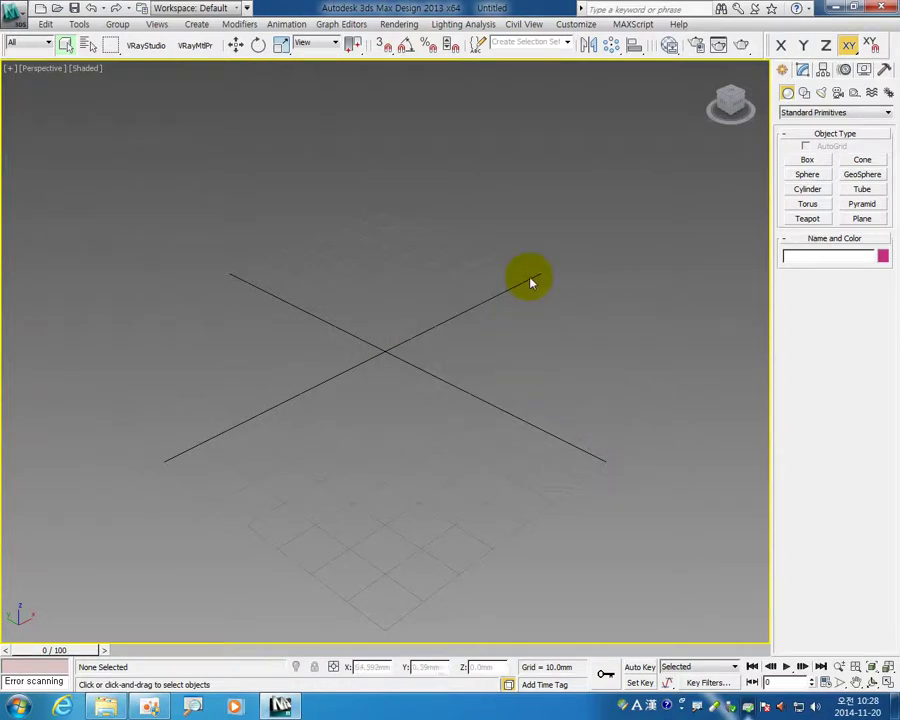
# In the Custom UI and Defaults Switcher, choose MAX.vray defaults and the ame-light UI scheme.
pyautogui.click(577, 25)
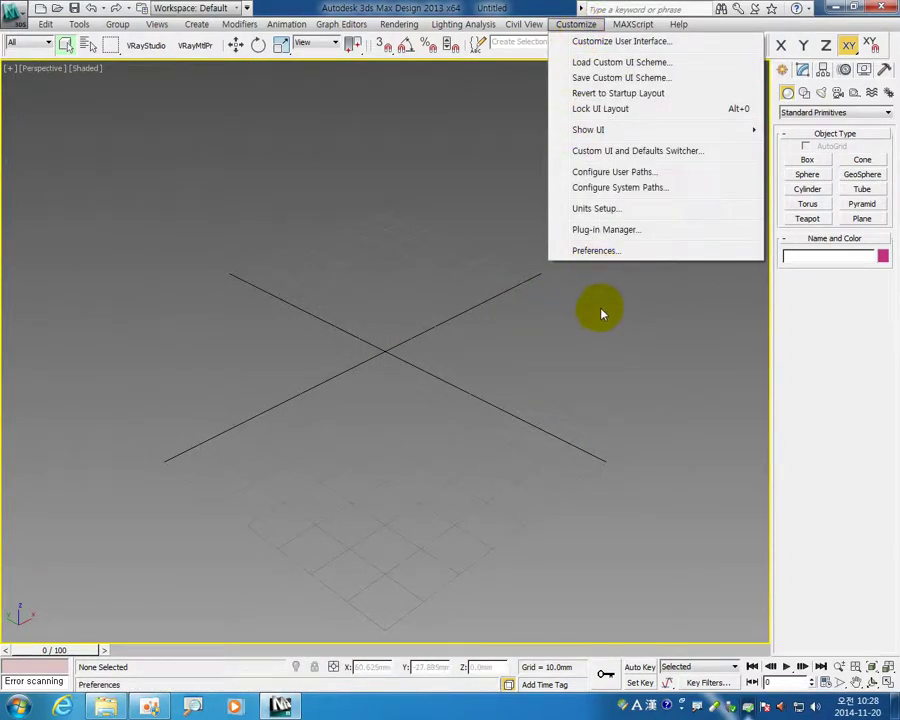
pyautogui.click(652, 152)
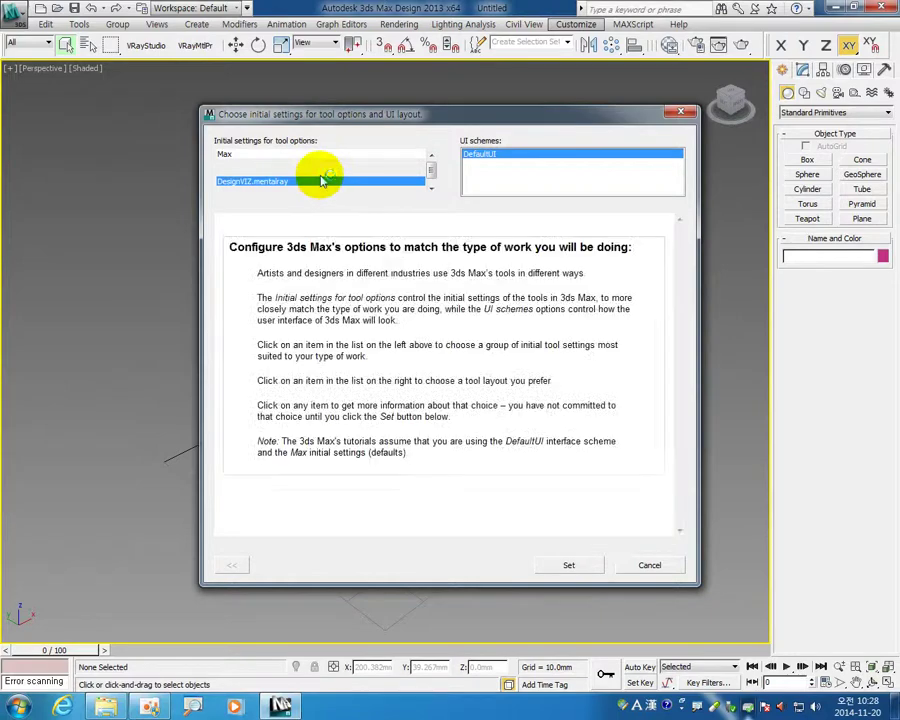
pyautogui.click(431, 188)
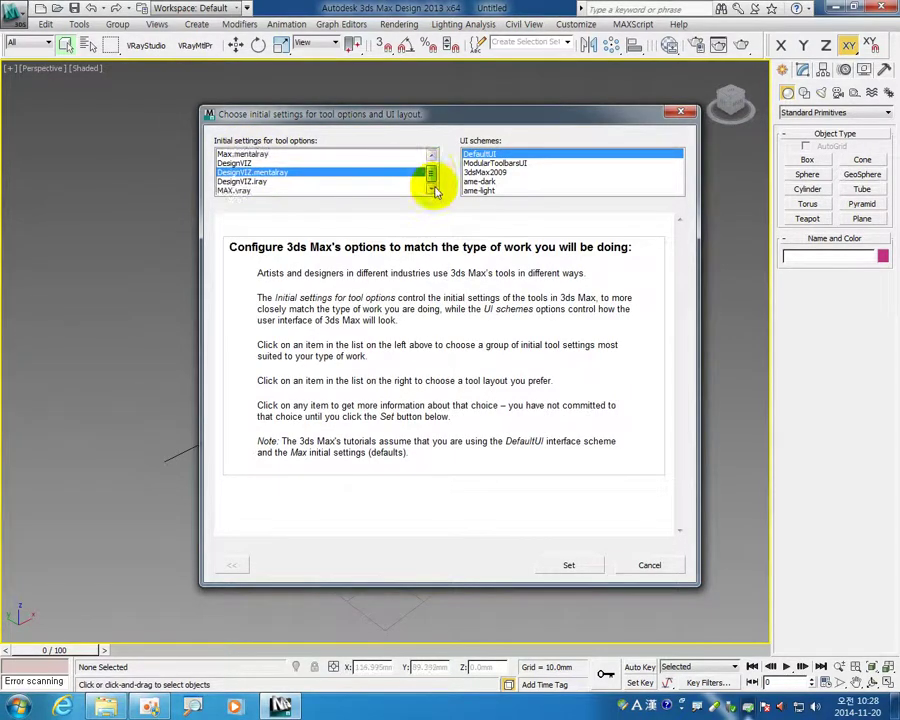
pyautogui.click(240, 191)
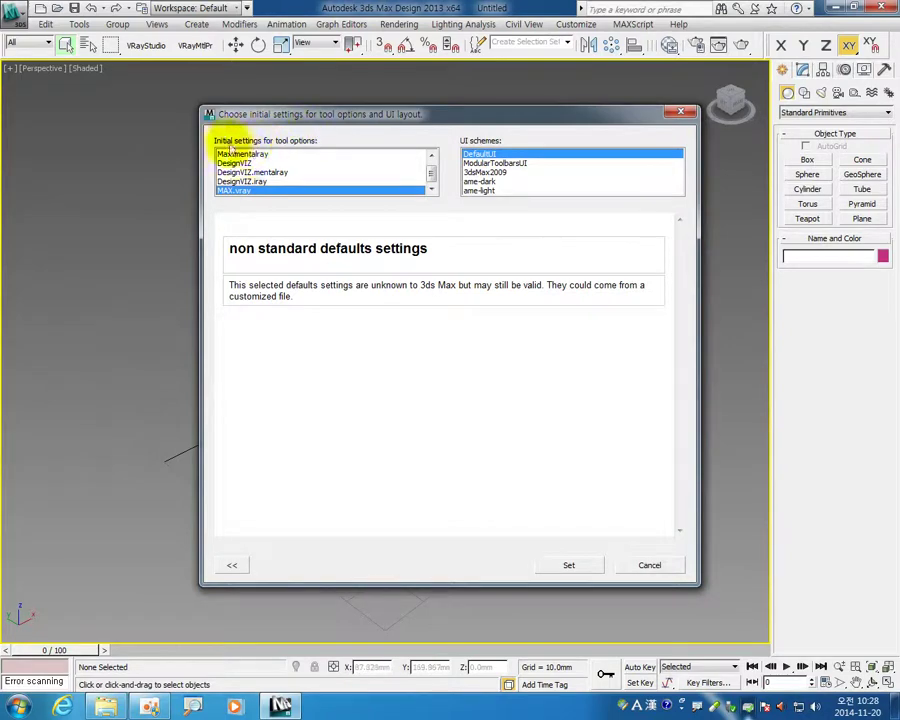
pyautogui.click(502, 190)
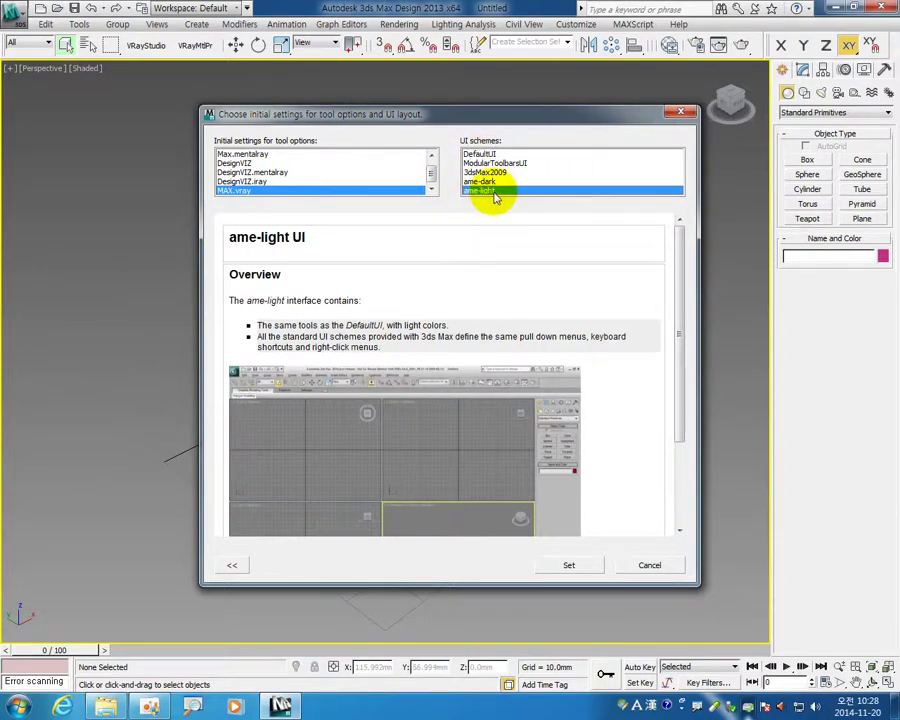
# Apply the choices, acknowledge the restart notice, and close the leftover floating toolbar.
pyautogui.click(569, 565)
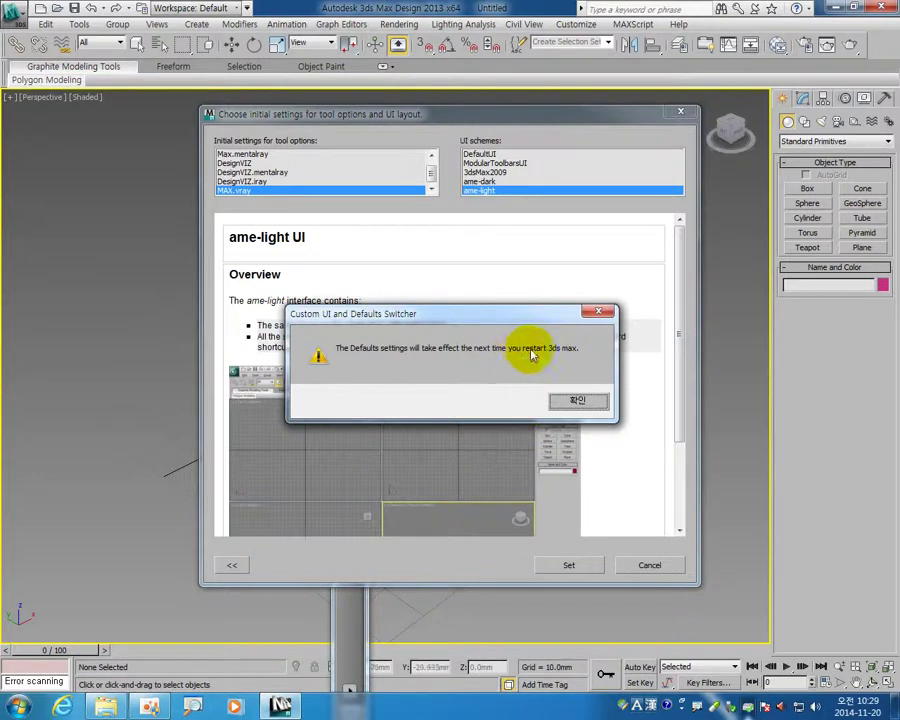
pyautogui.click(590, 401)
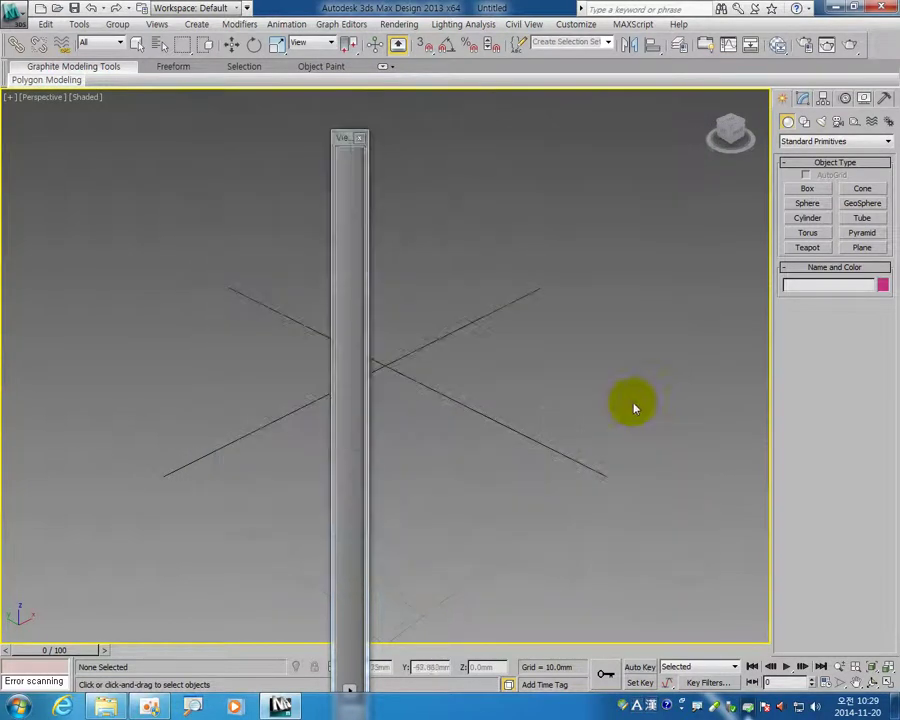
pyautogui.click(359, 138)
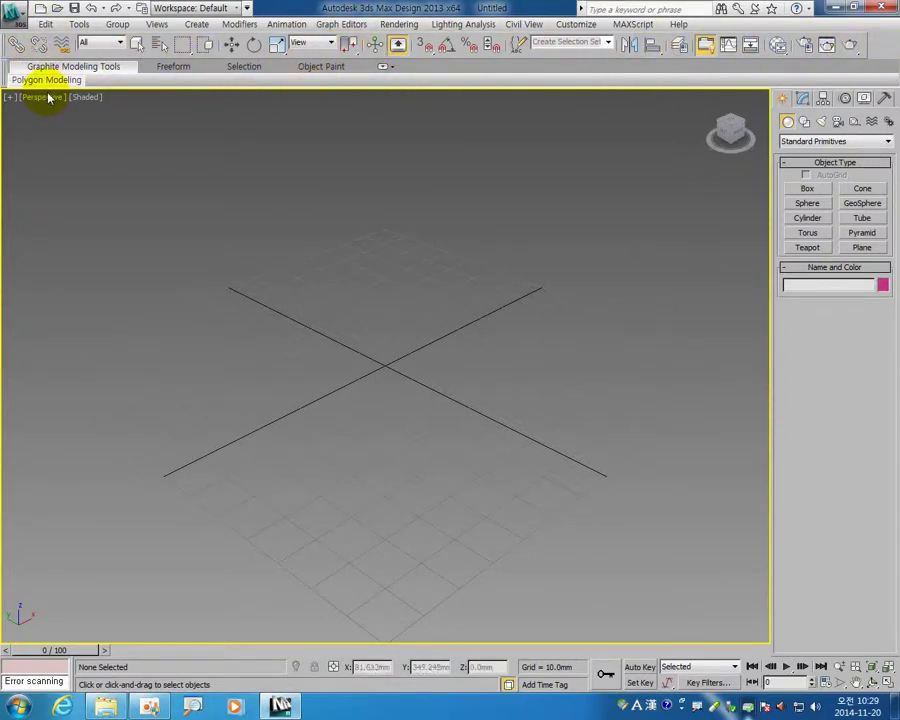
# Load the custom scheme My from C:\00_max\ui and close the stray floating toolbar.
pyautogui.click(576, 24)
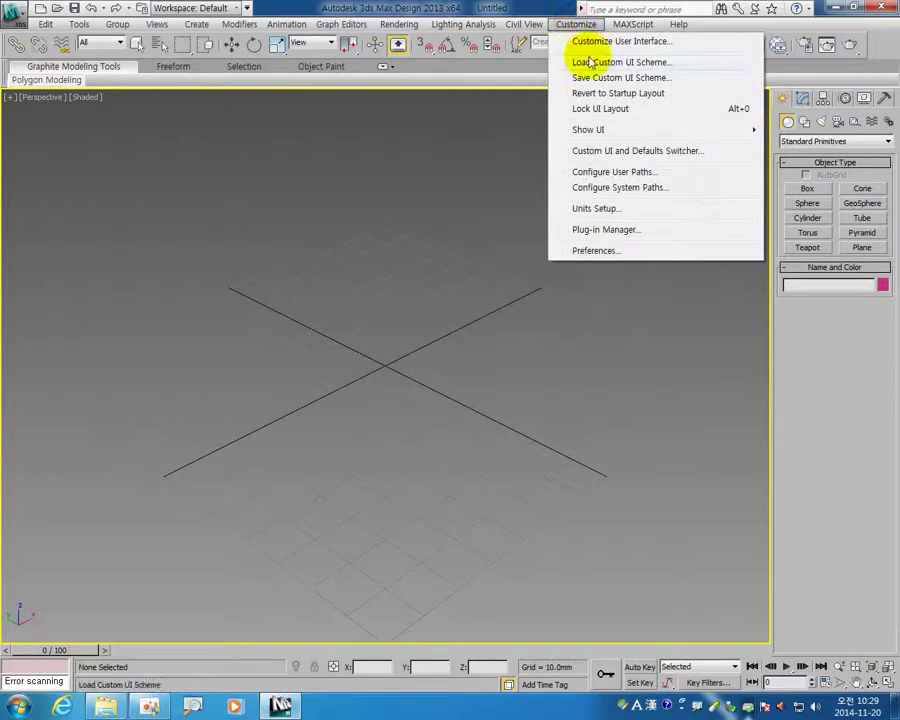
pyautogui.click(590, 62)
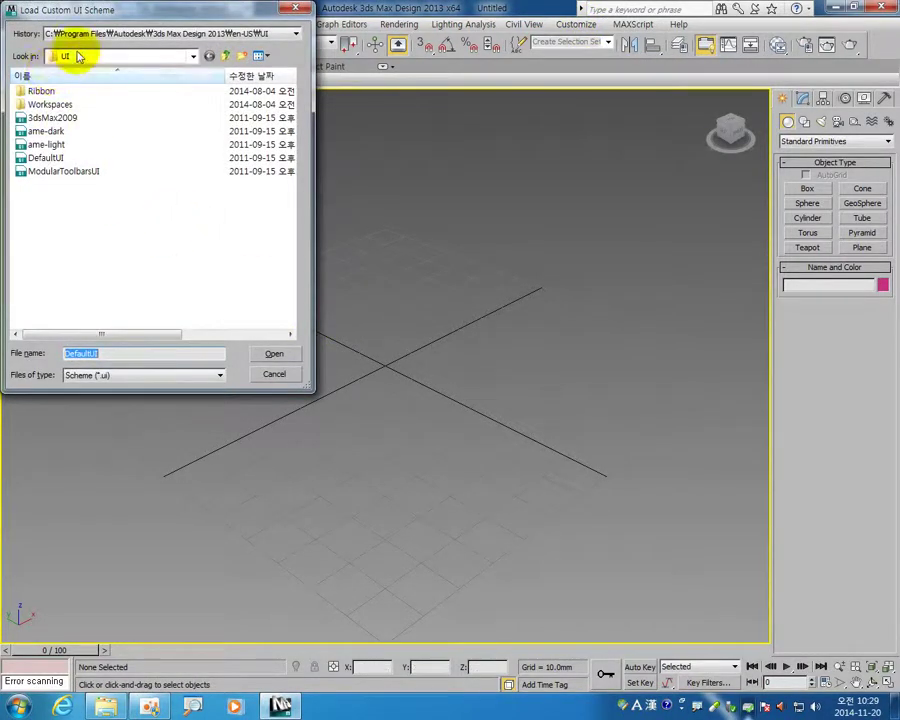
pyautogui.click(88, 57)
pyautogui.click(120, 120)
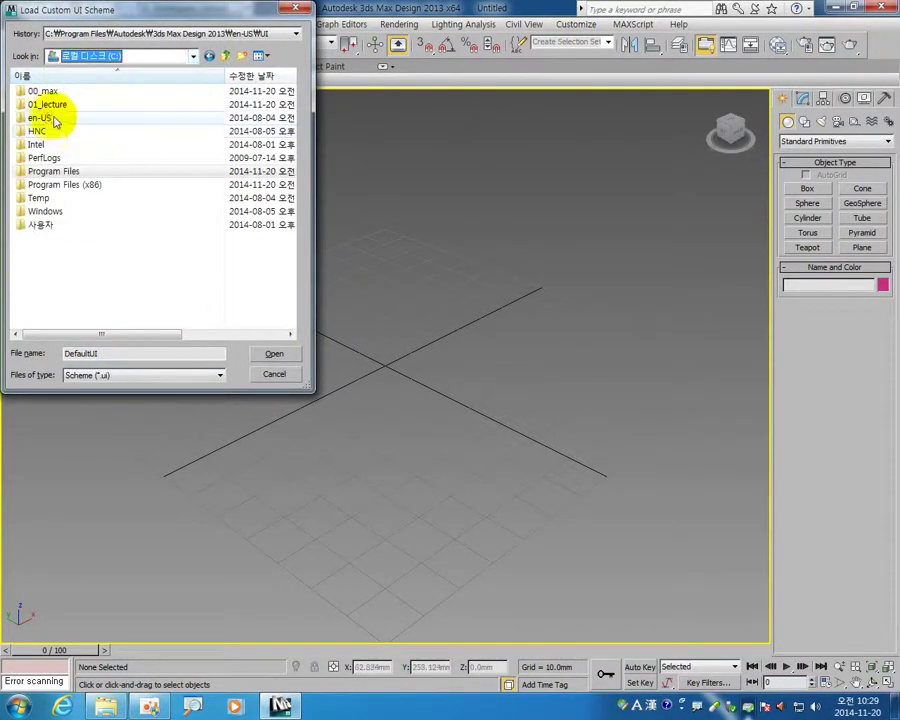
pyautogui.doubleClick(50, 92)
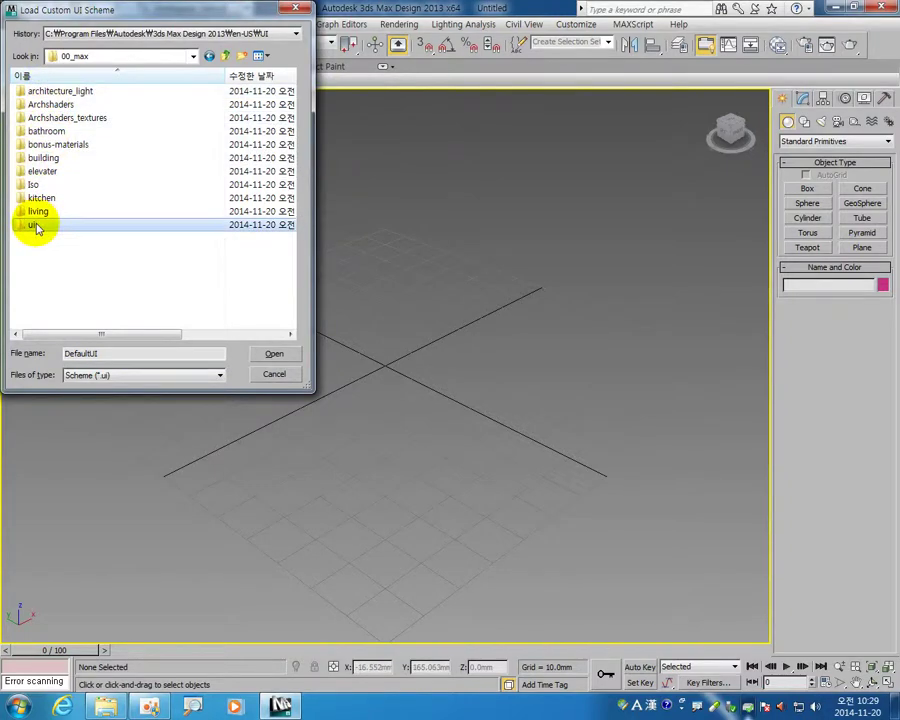
pyautogui.doubleClick(35, 224)
pyautogui.click(40, 92)
pyautogui.click(274, 354)
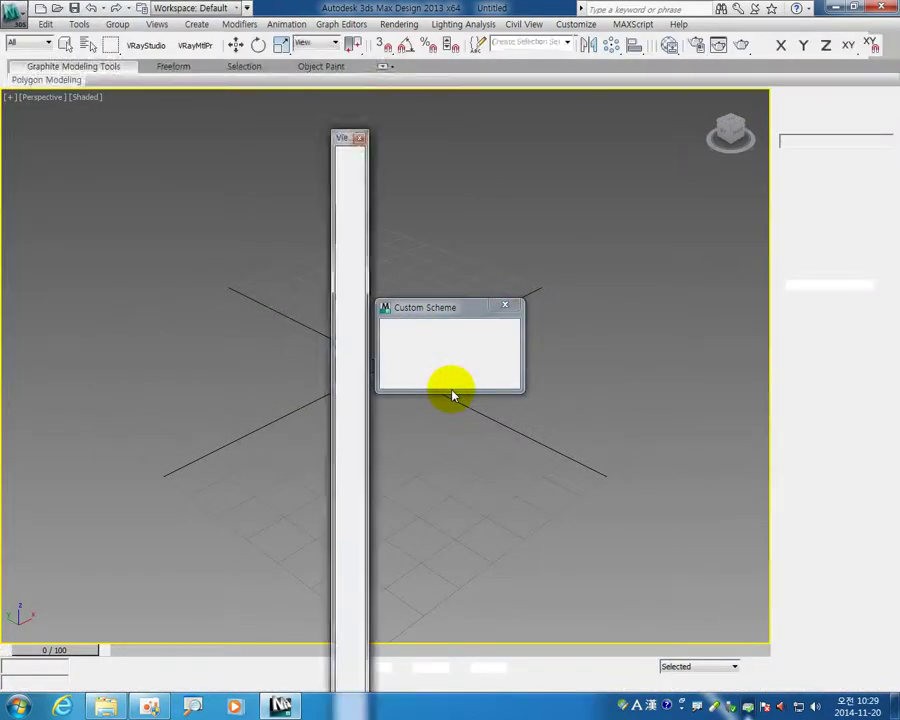
pyautogui.click(581, 403)
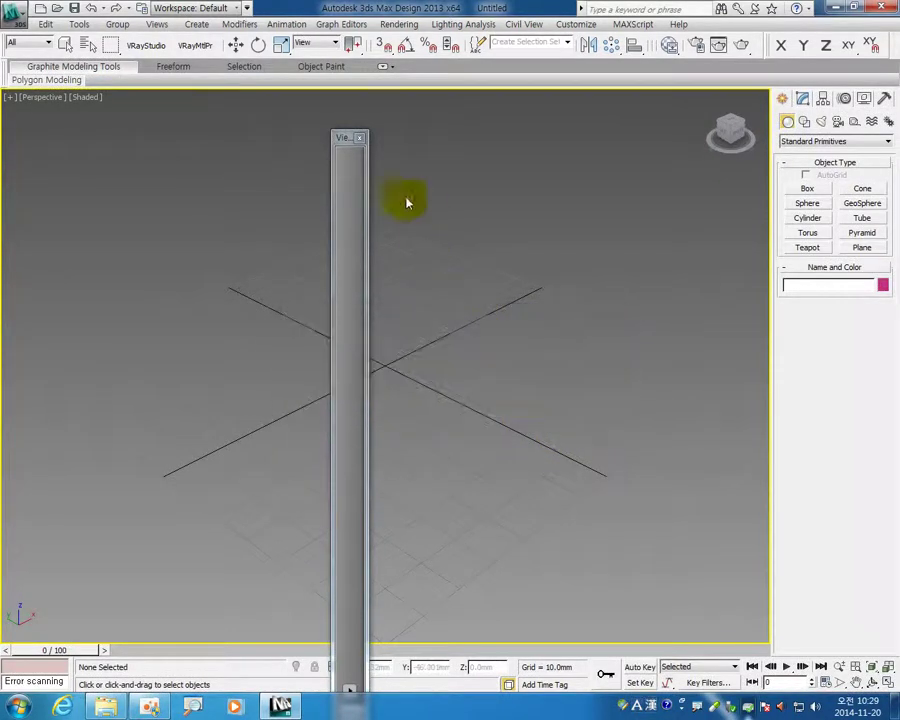
pyautogui.click(357, 137)
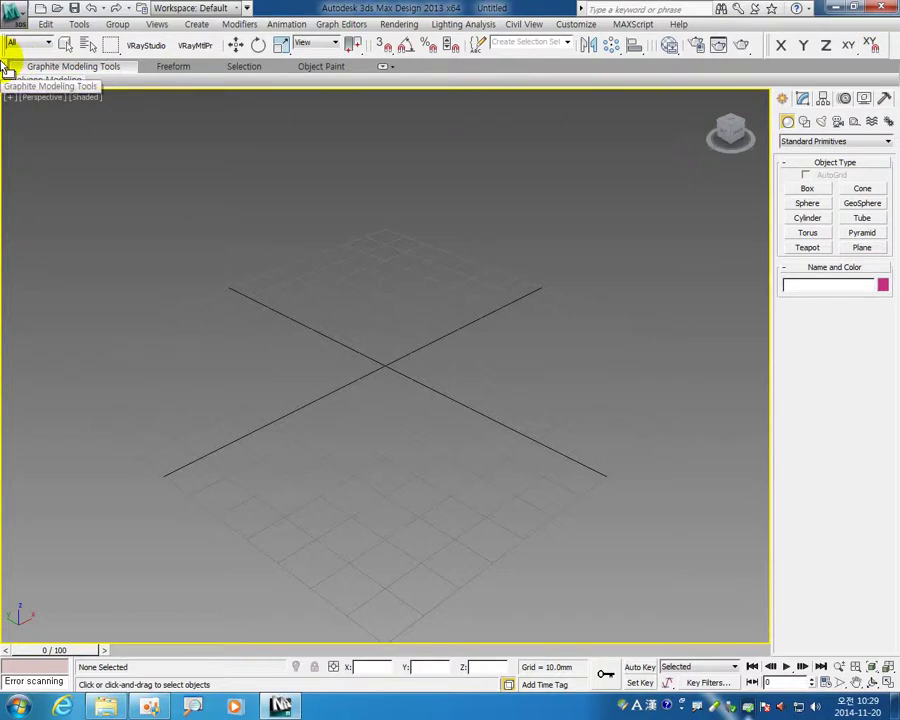
# Turn off the Graphite Modeling Tools ribbon and open the Slate Material Editor.
pyautogui.click(578, 24)
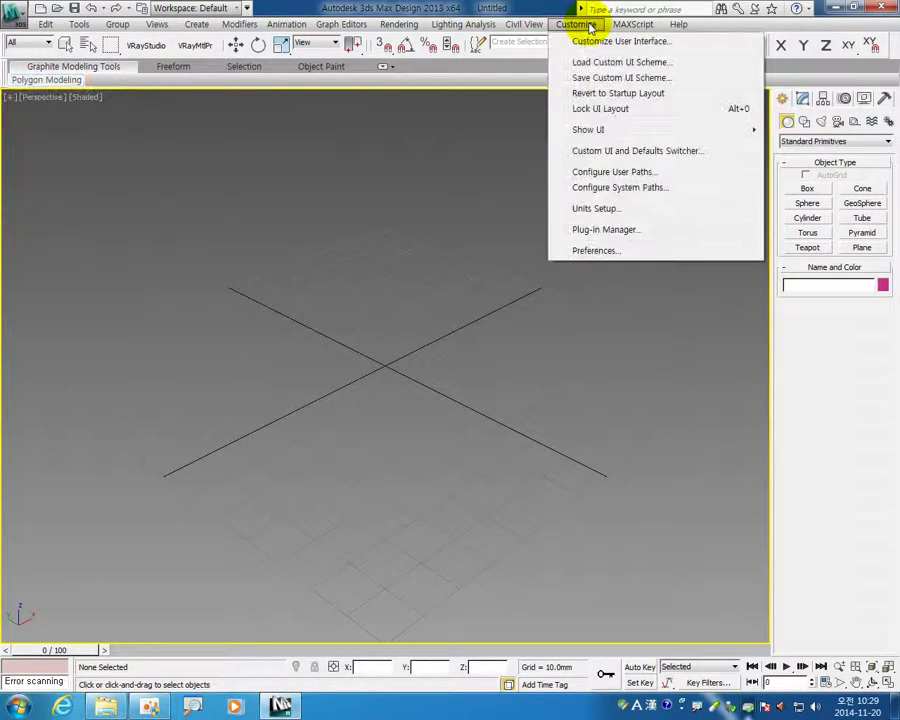
pyautogui.moveTo(588, 129)
pyautogui.click(445, 192)
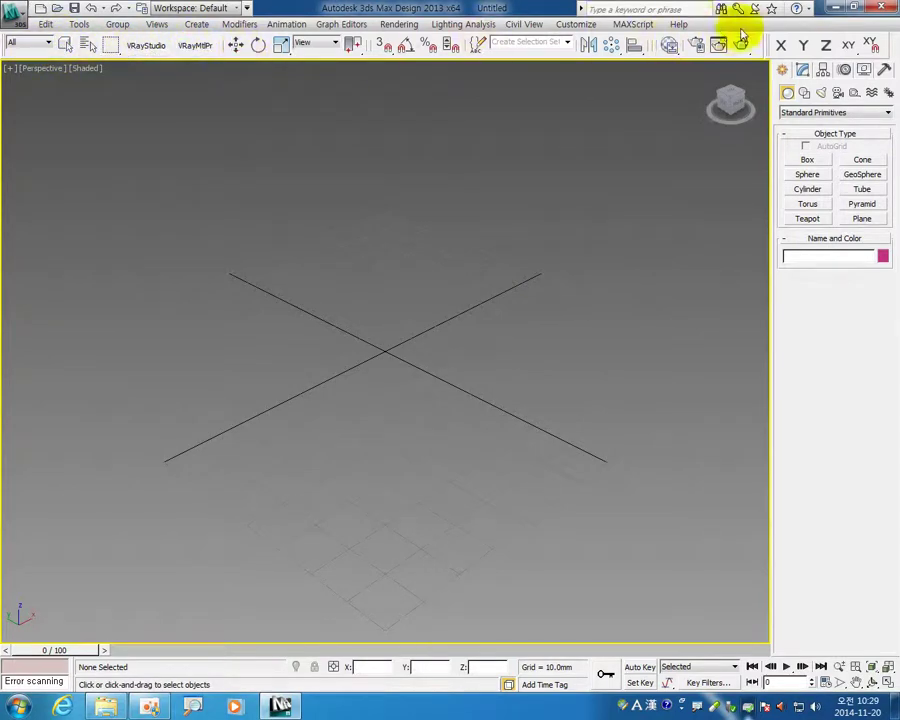
pyautogui.click(669, 44)
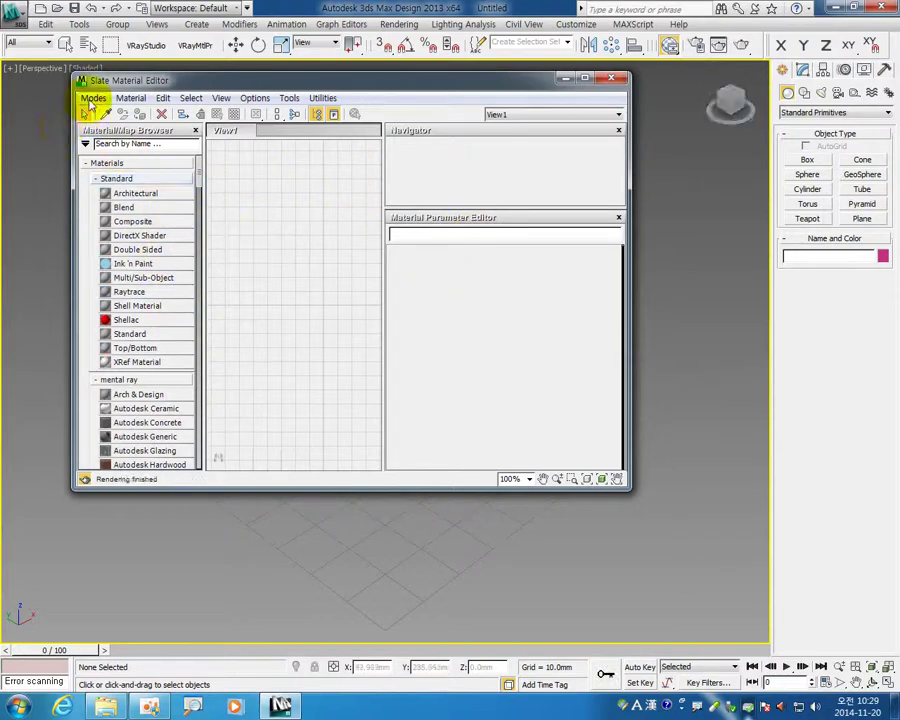
# Switch to the Compact Material Editor and close it, then view and close Render Setup (F10).
pyautogui.click(92, 98)
pyautogui.click(115, 118)
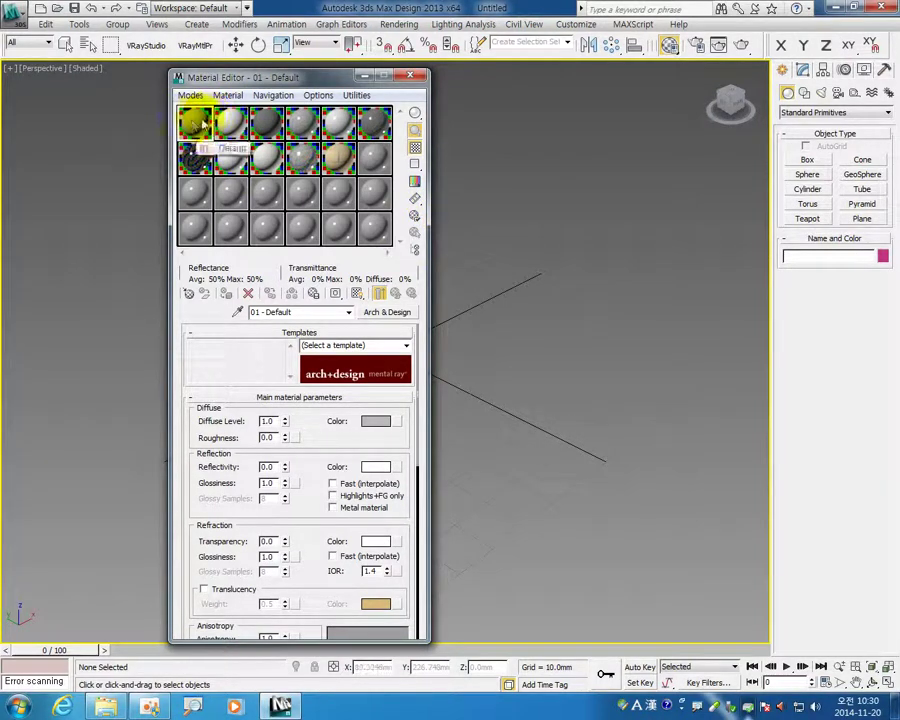
pyautogui.click(409, 77)
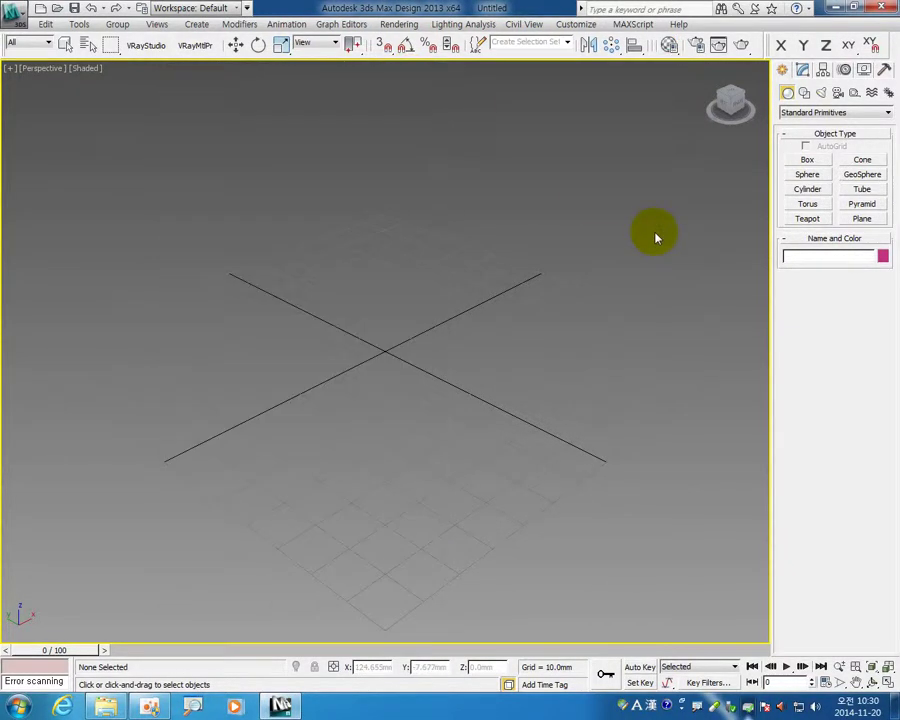
pyautogui.press('F10')
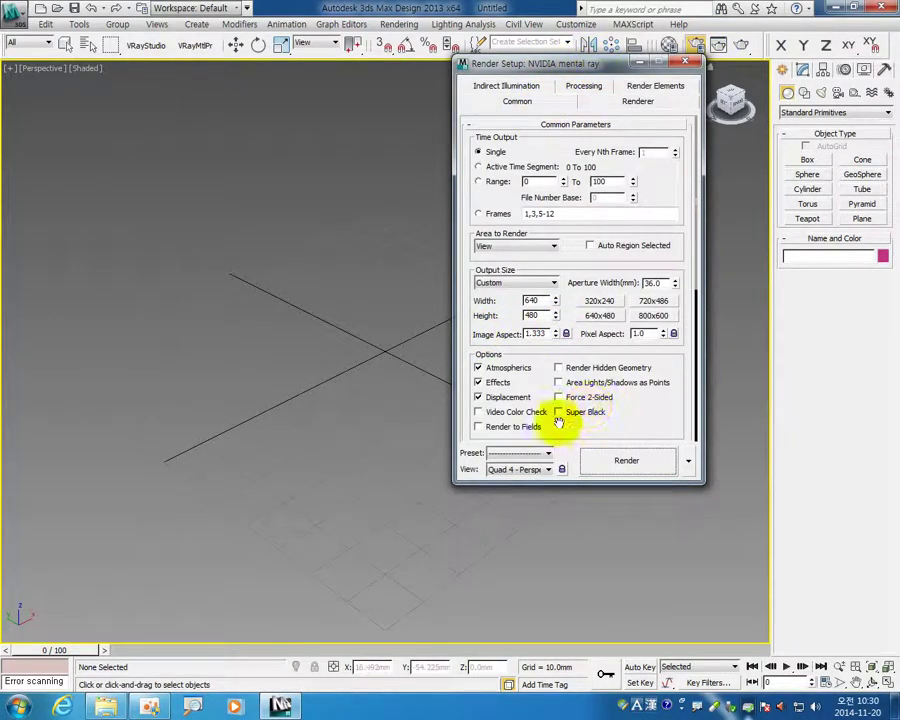
pyautogui.click(685, 62)
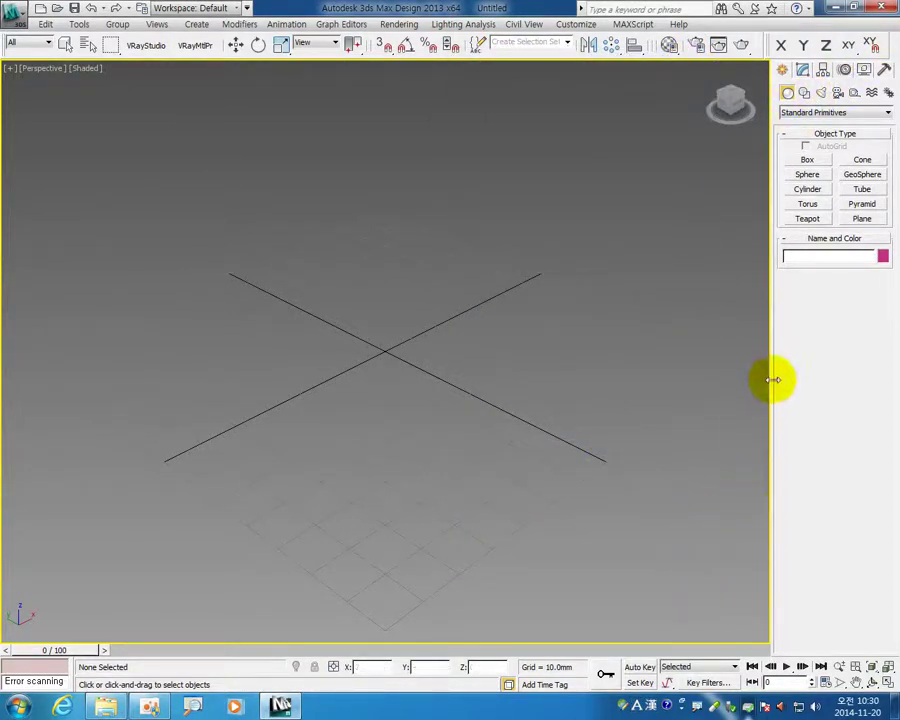
# Widen the command panel to two columns, disable Show the ViewCube, and show the Modify panel.
pyautogui.moveTo(772, 380); pyautogui.dragTo(664, 393)
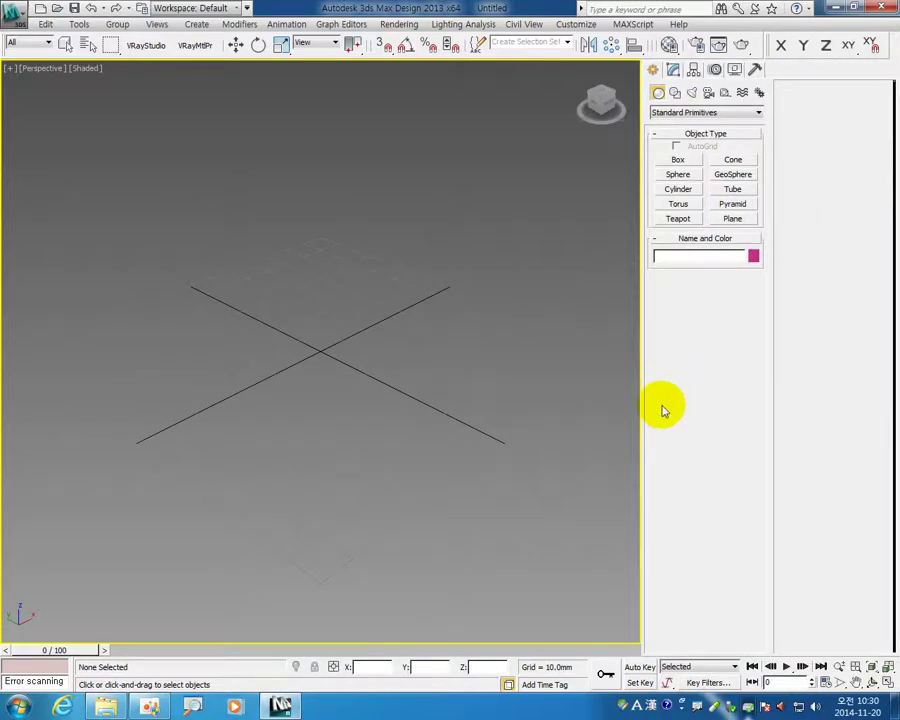
pyautogui.rightClick(601, 103)
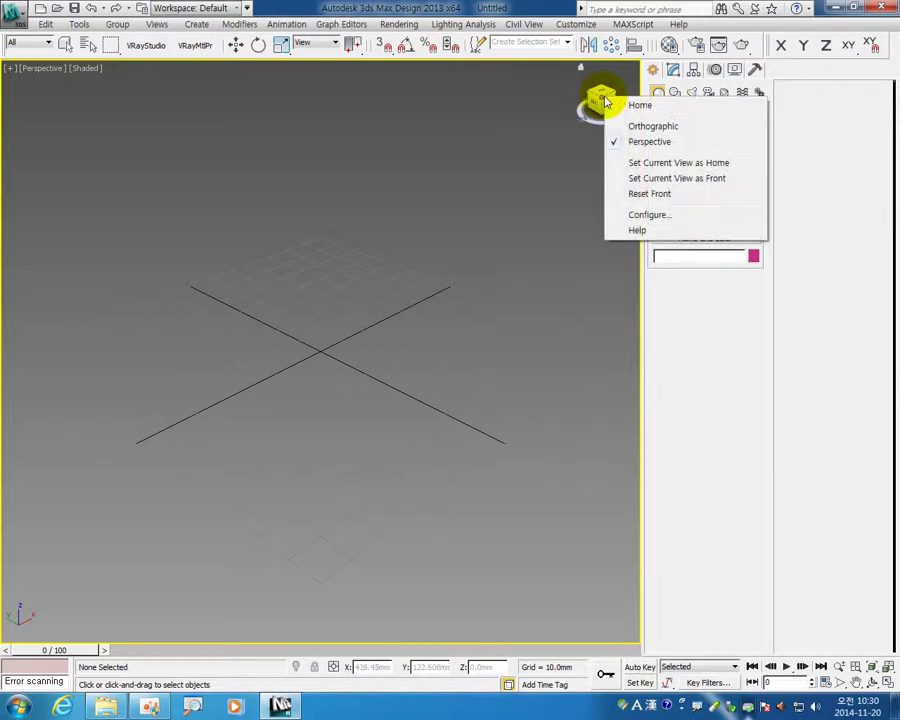
pyautogui.click(673, 218)
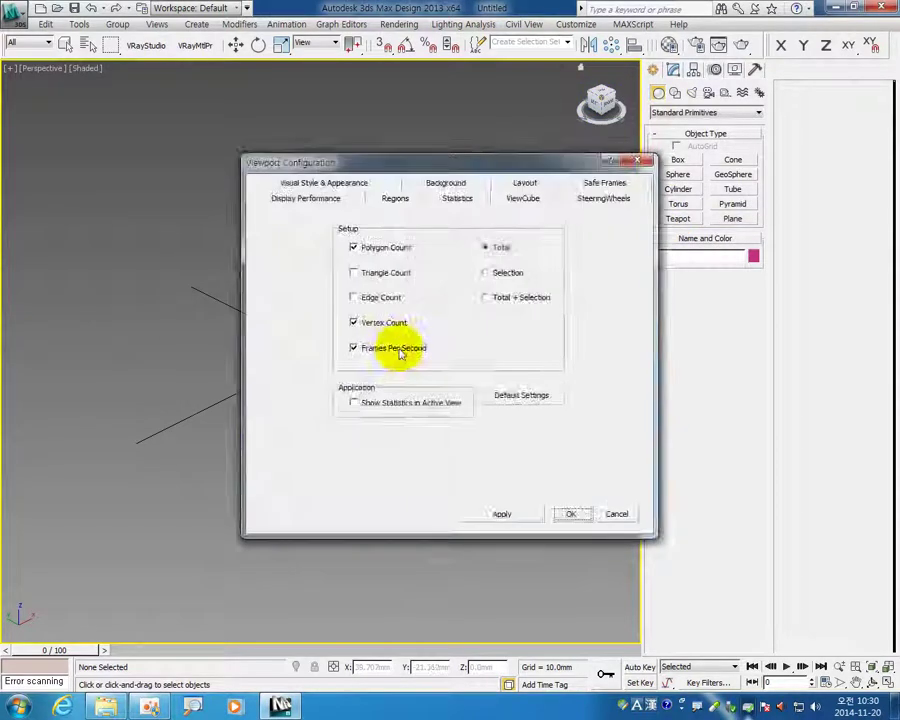
pyautogui.click(524, 200)
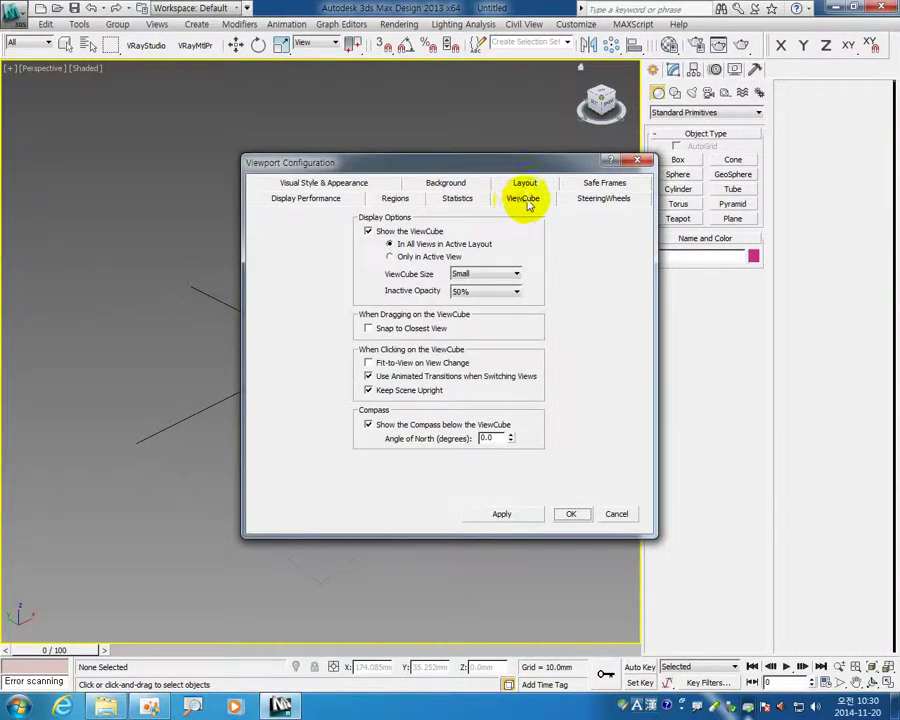
pyautogui.click(368, 231)
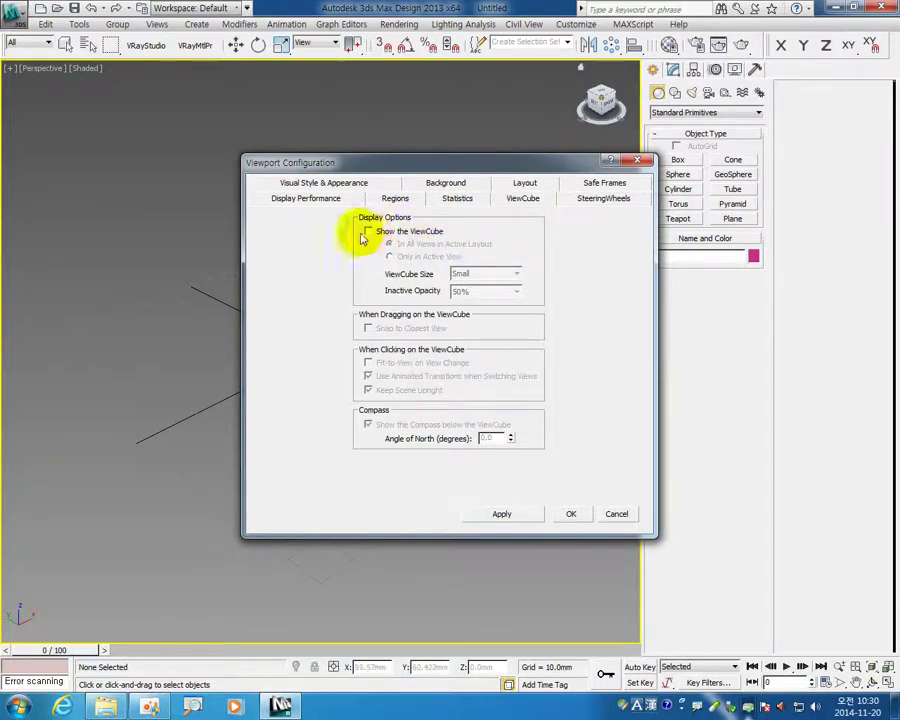
pyautogui.click(562, 516)
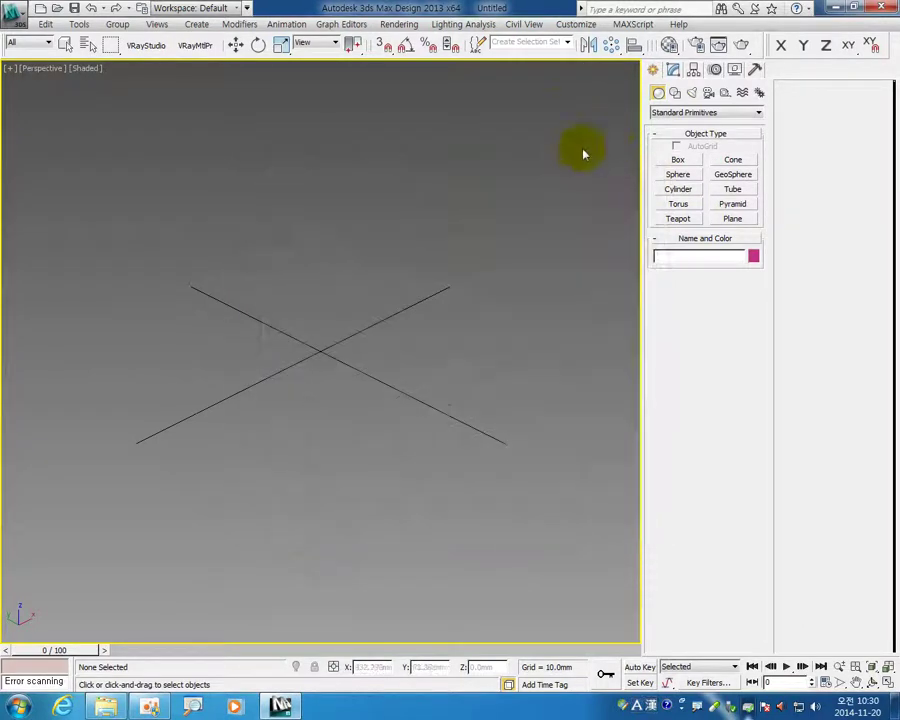
pyautogui.click(674, 70)
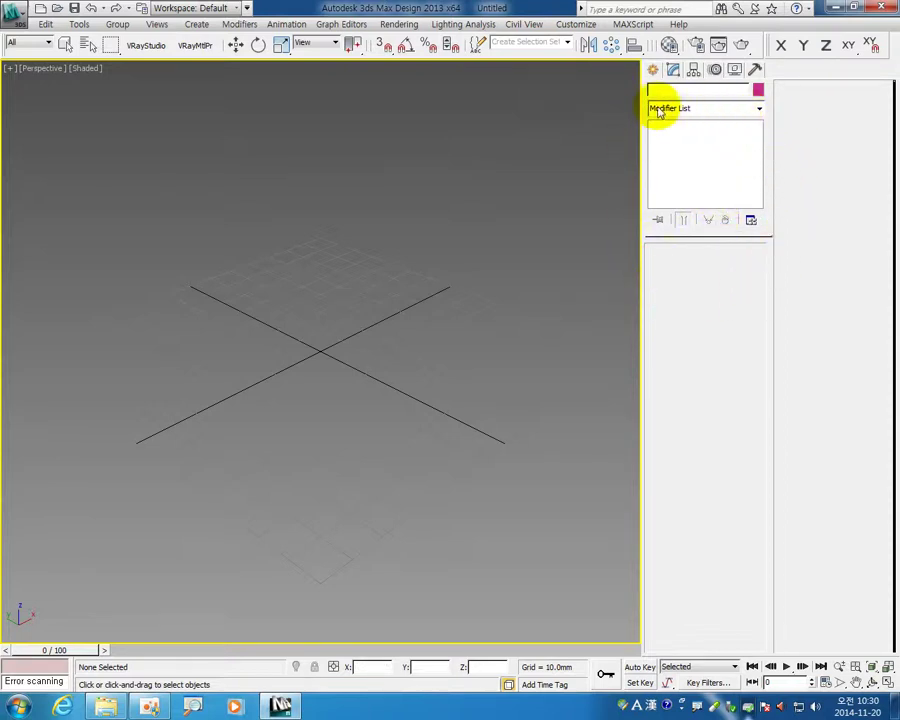
# In Configure Modifier Sets, set Total Buttons to 10.
pyautogui.click(752, 222)
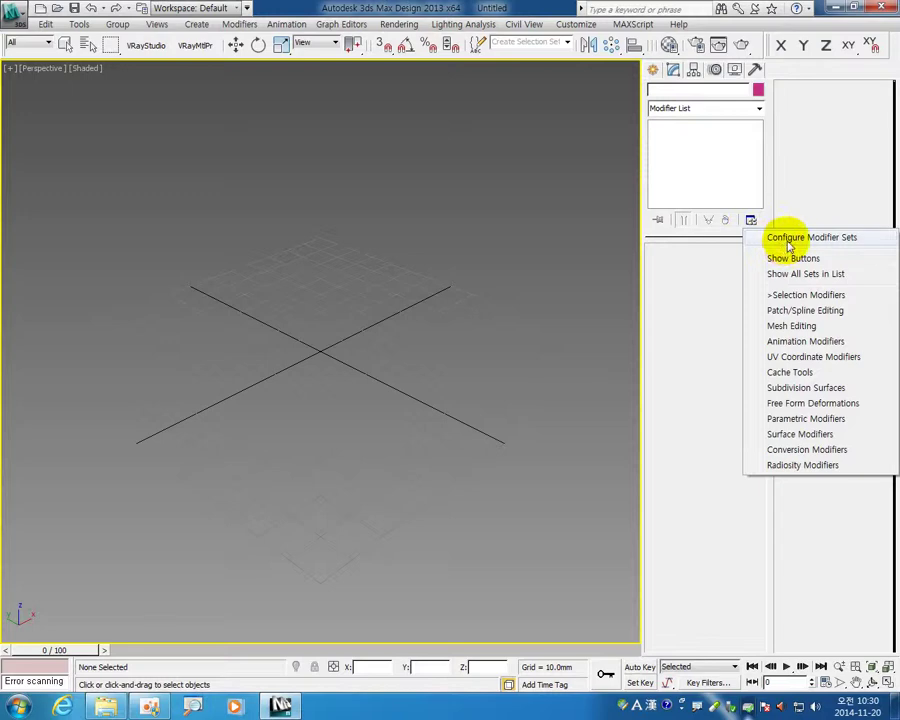
pyautogui.click(789, 243)
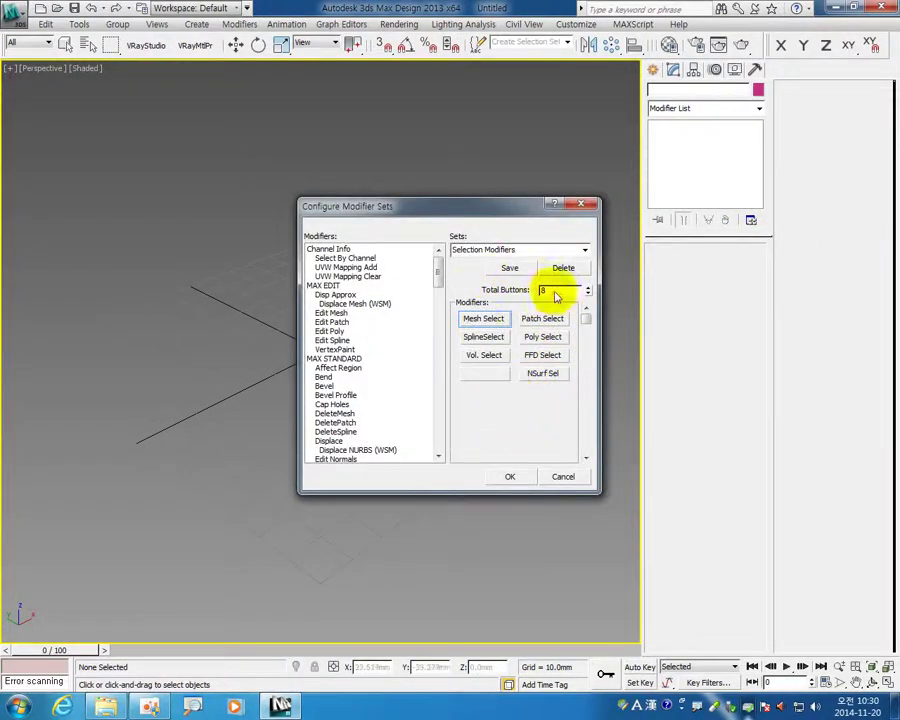
pyautogui.press('BackSpace')
pyautogui.write('10')
pyautogui.press('Return')
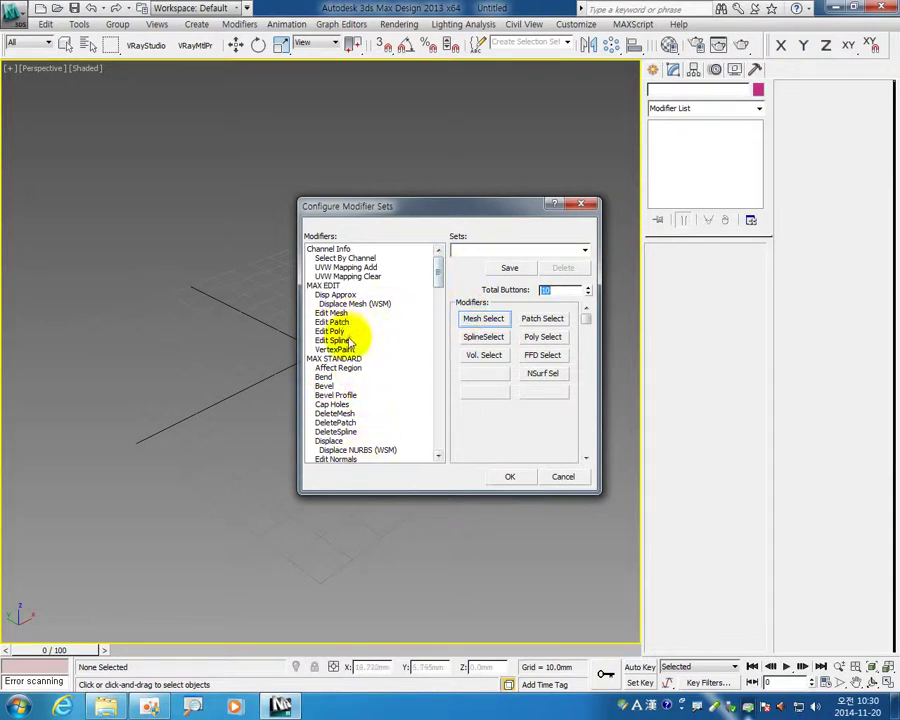
# Place Edit Poly, Edit Spline, Bevel, Bevel Profile, Extrude and Lathe into the button slots.
pyautogui.moveTo(335, 331); pyautogui.dragTo(530, 343)
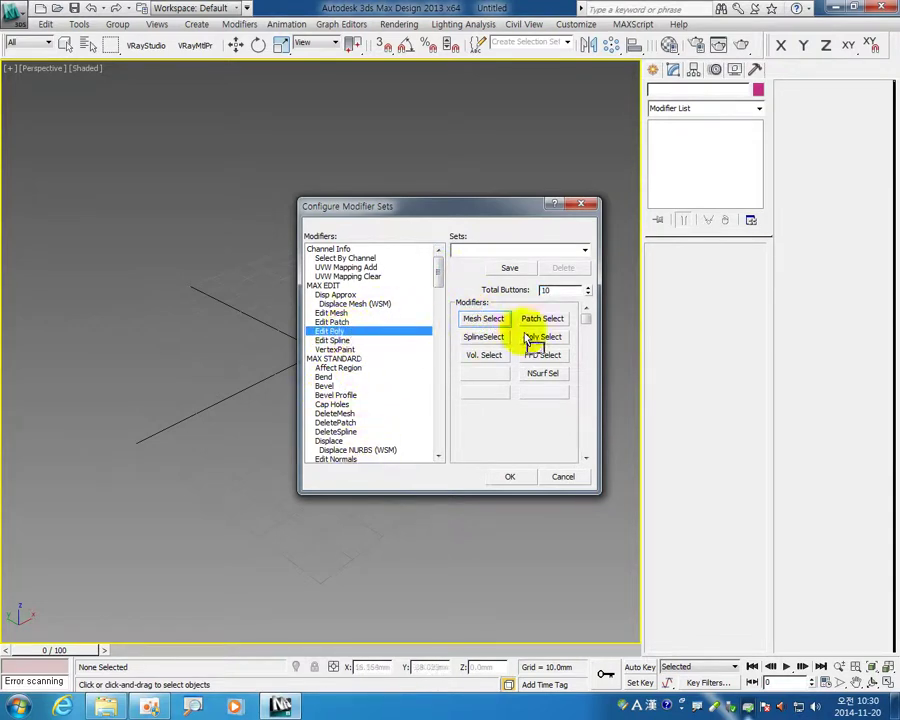
pyautogui.moveTo(388, 331); pyautogui.dragTo(548, 320)
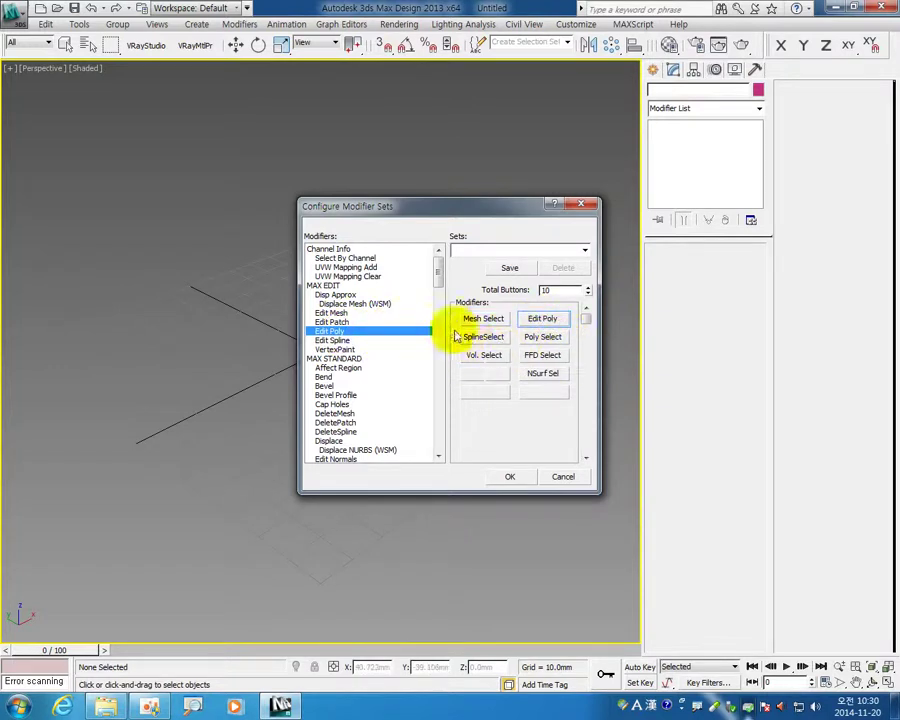
pyautogui.moveTo(332, 340); pyautogui.dragTo(483, 318)
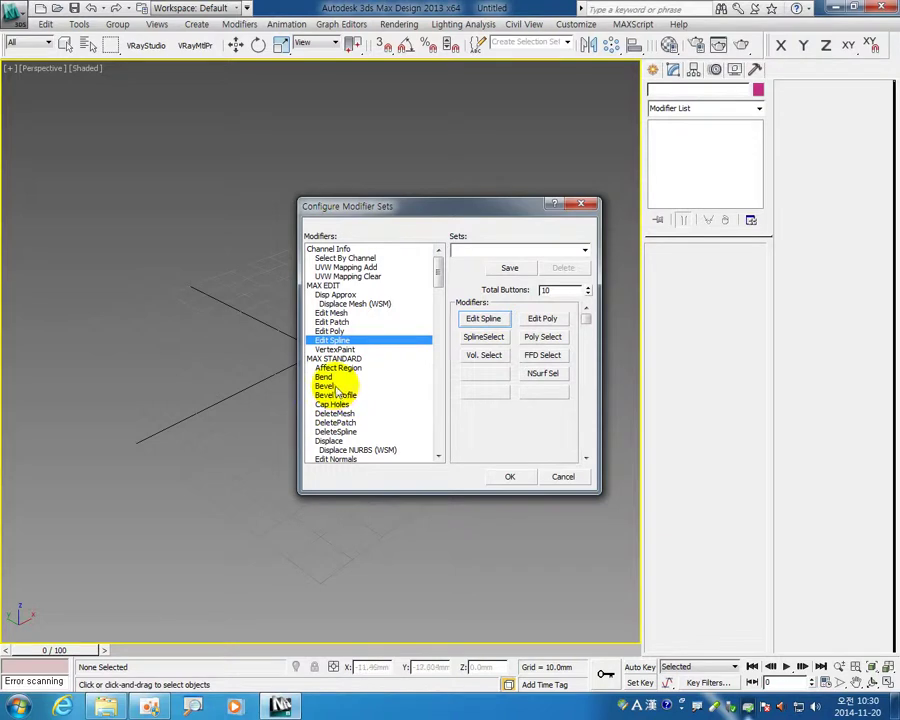
pyautogui.moveTo(333, 386)
pyautogui.mouseDown()
pyautogui.moveTo(489, 330)
pyautogui.moveTo(484, 338)
pyautogui.mouseUp()
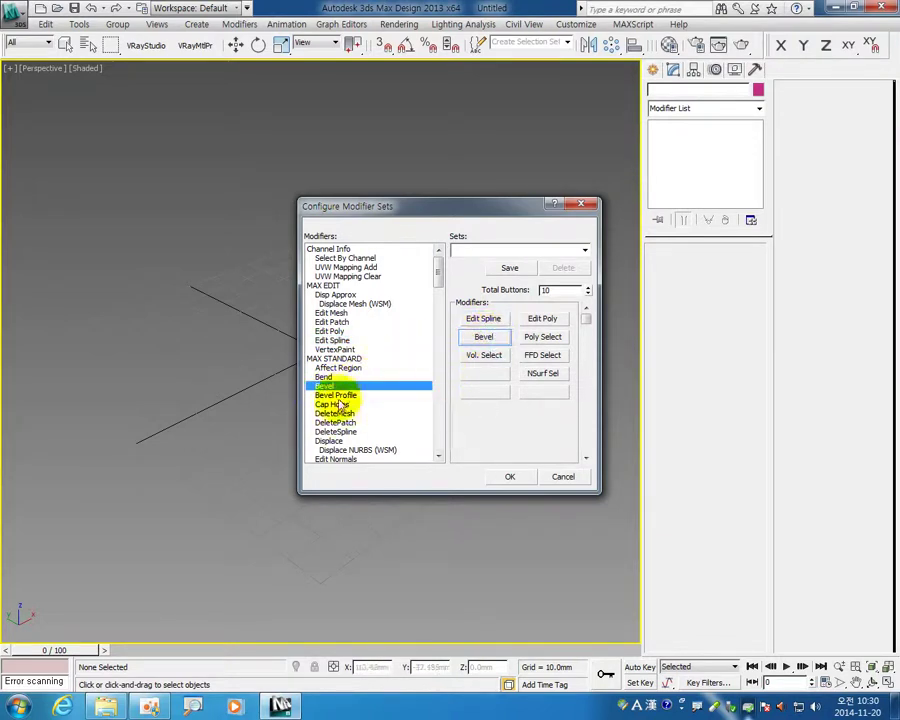
pyautogui.moveTo(350, 400); pyautogui.dragTo(548, 340)
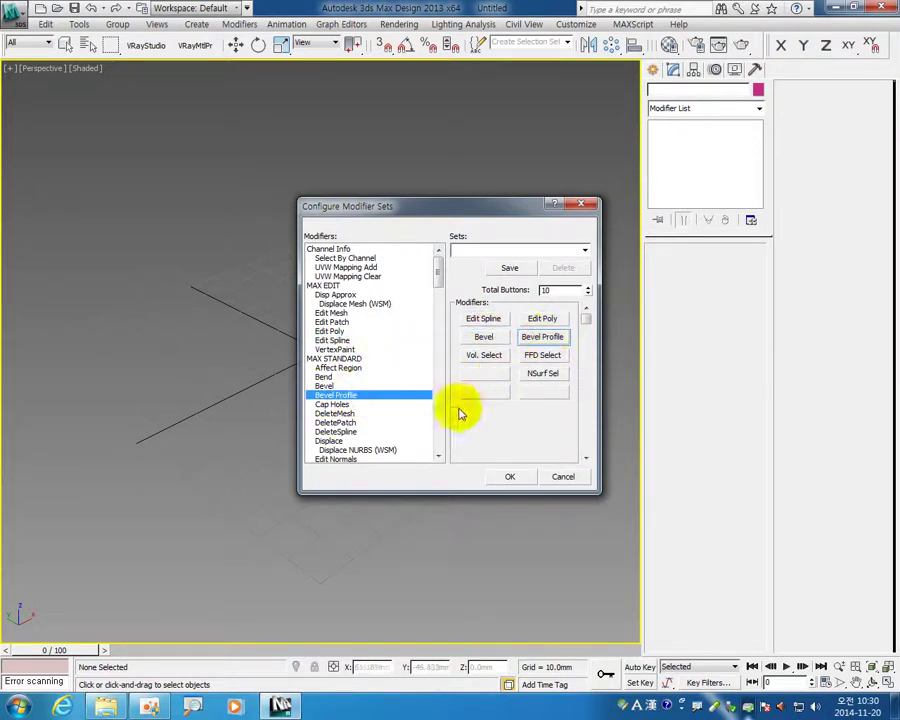
pyautogui.scroll(-2, 372, 395)
pyautogui.moveTo(358, 413); pyautogui.dragTo(486, 358)
pyautogui.scroll(-2, 362, 390)
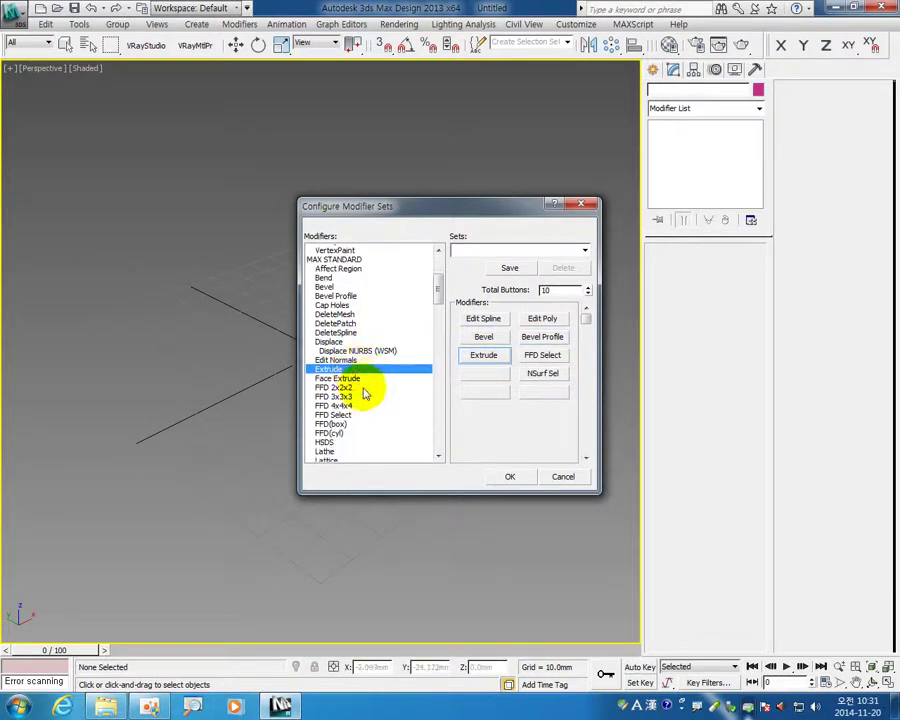
pyautogui.moveTo(349, 416); pyautogui.dragTo(540, 356)
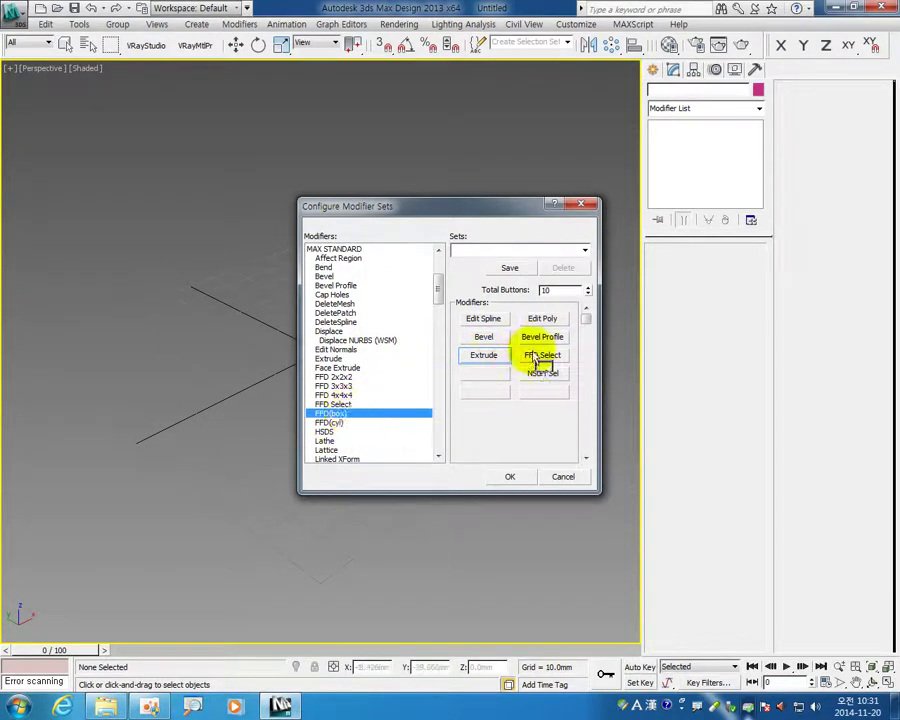
pyautogui.scroll(-1, 410, 385)
pyautogui.moveTo(338, 417)
pyautogui.mouseDown()
pyautogui.moveTo(483, 365)
pyautogui.moveTo(488, 378)
pyautogui.mouseUp()
# Fill the remaining slots with TurboSmooth, UVW Map and Shell.
pyautogui.scroll(-2, 392, 375)
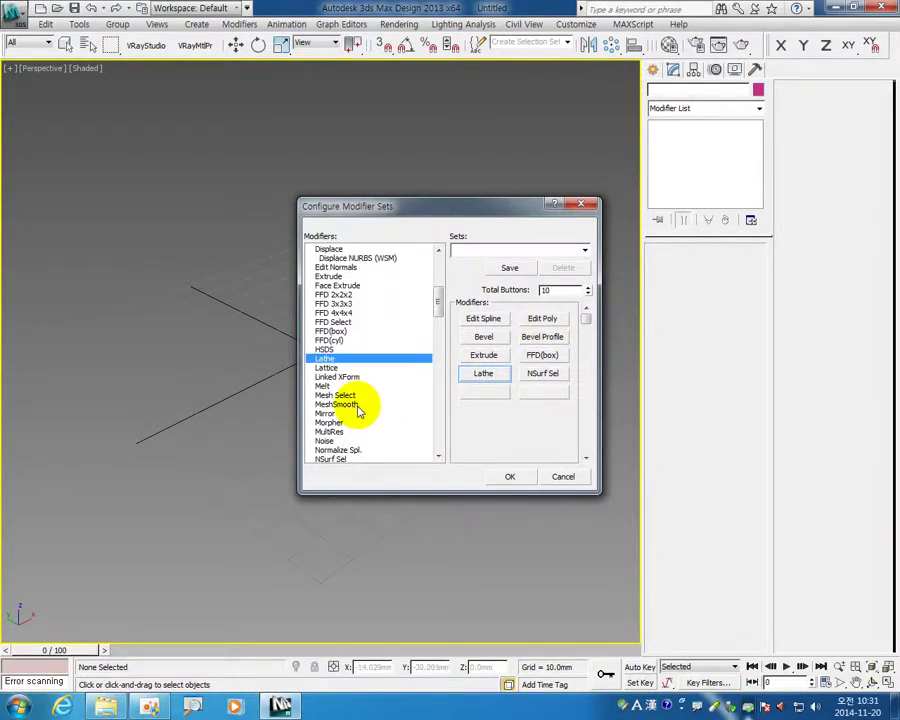
pyautogui.scroll(-1, 365, 415)
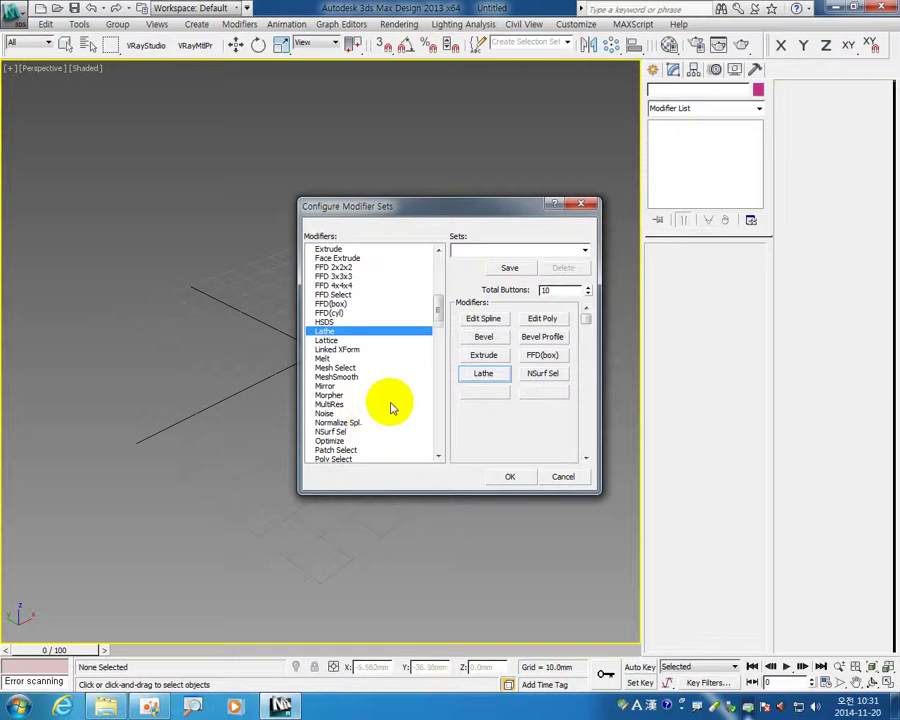
pyautogui.scroll(-2, 392, 408)
pyautogui.scroll(-1, 391, 406)
pyautogui.scroll(-1, 391, 406)
pyautogui.scroll(-1, 392, 415)
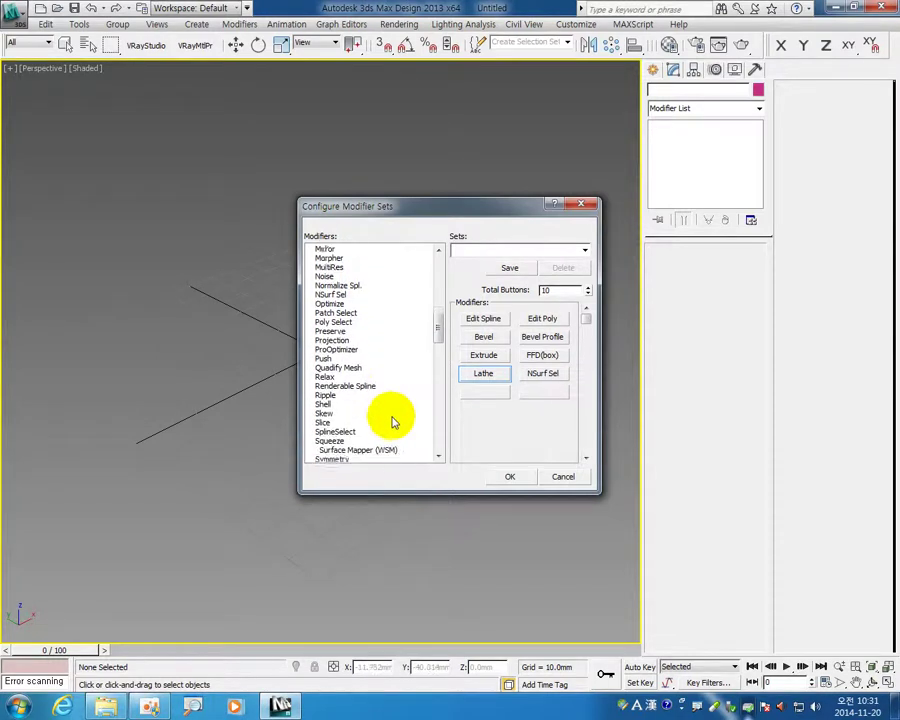
pyautogui.scroll(-2, 392, 418)
pyautogui.scroll(-1, 390, 425)
pyautogui.scroll(-1, 386, 440)
pyautogui.scroll(-1, 392, 447)
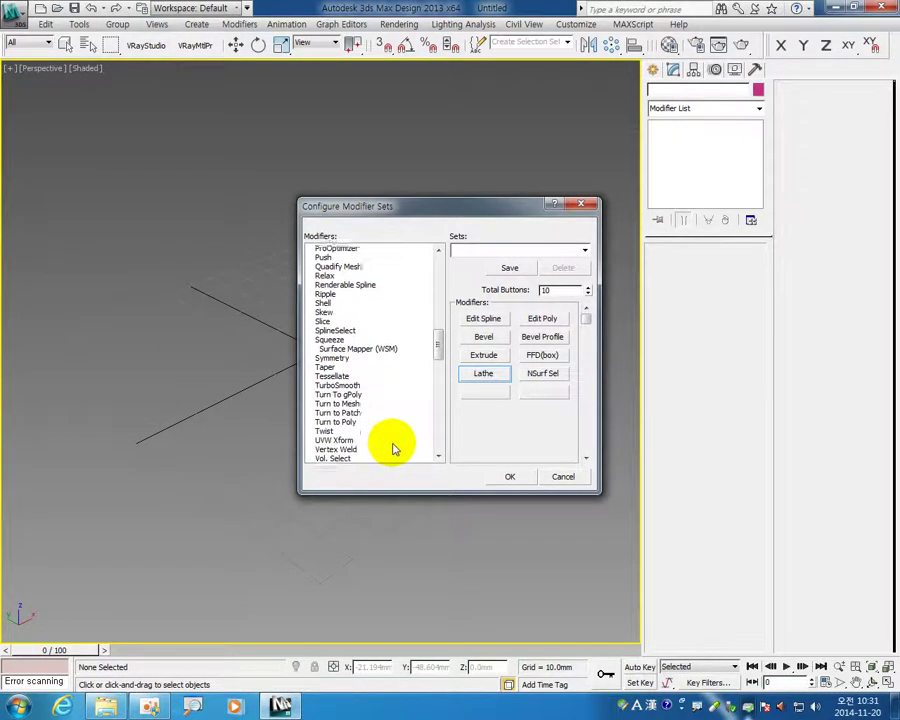
pyautogui.scroll(-1, 392, 447)
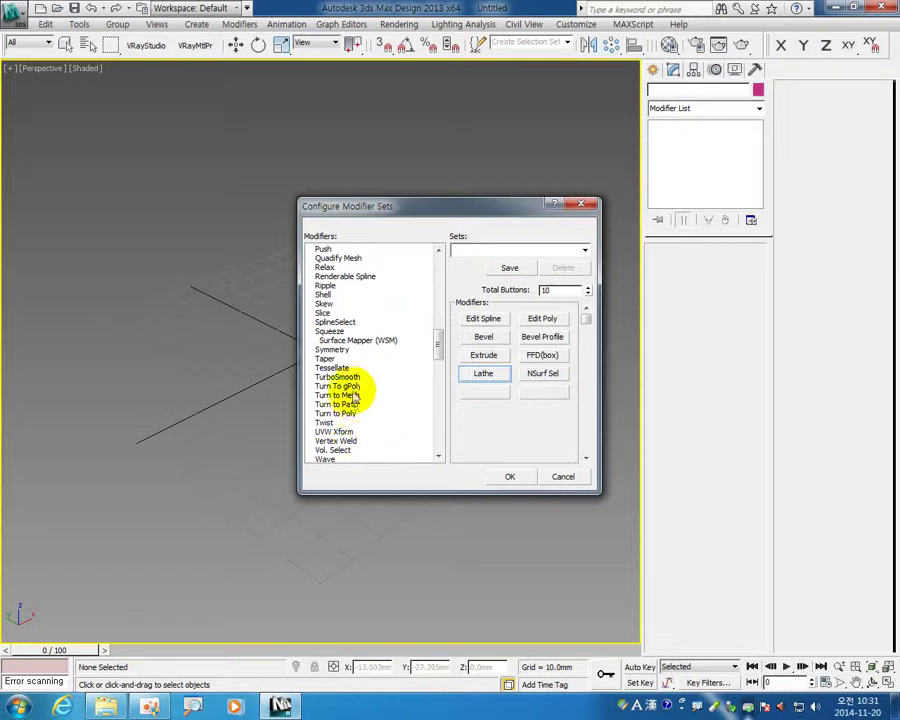
pyautogui.moveTo(348, 378); pyautogui.dragTo(542, 373)
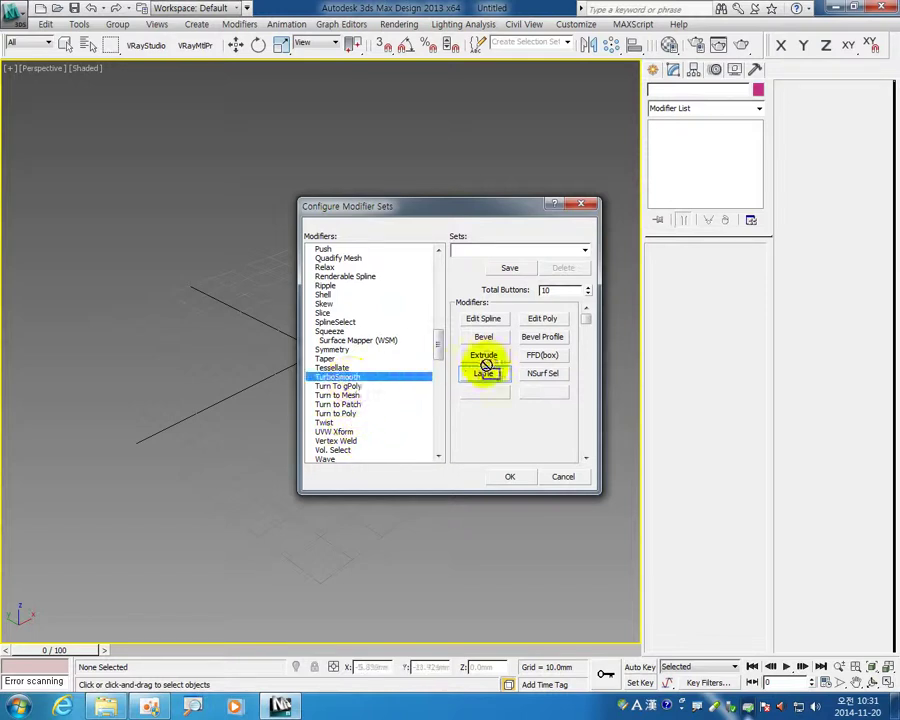
pyautogui.scroll(-1, 390, 400)
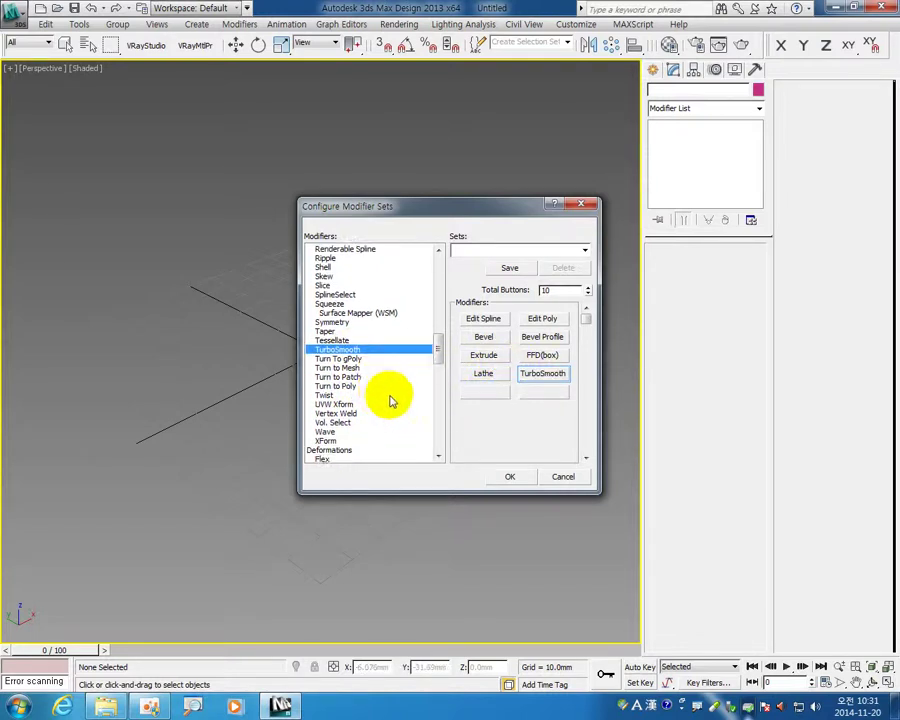
pyautogui.scroll(-1, 392, 400)
pyautogui.scroll(-2, 392, 400)
pyautogui.scroll(-1, 392, 400)
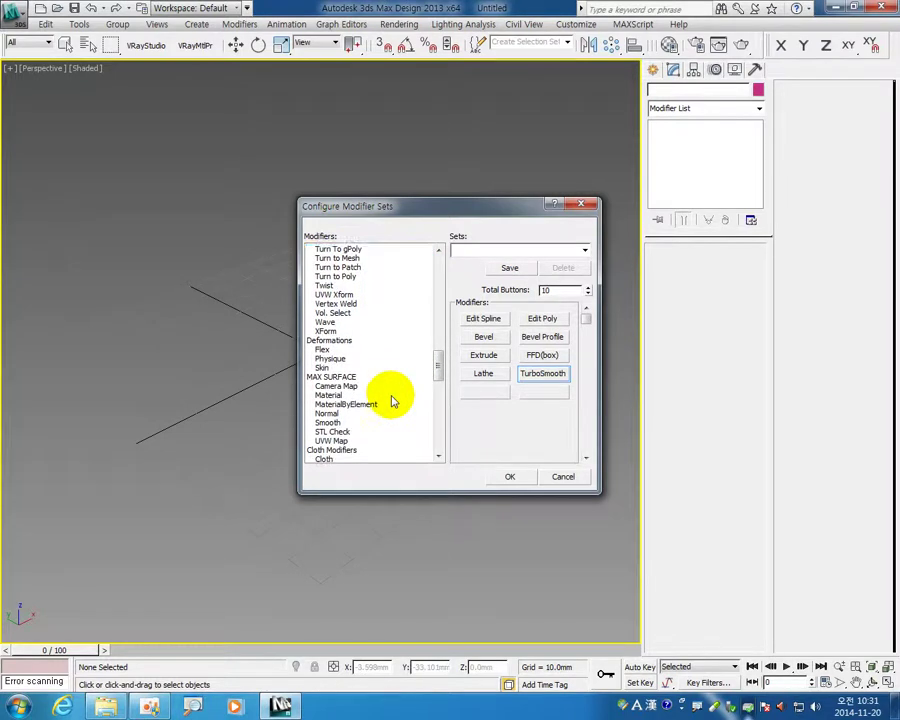
pyautogui.moveTo(332, 440); pyautogui.dragTo(543, 391)
pyautogui.scroll(1, 392, 362)
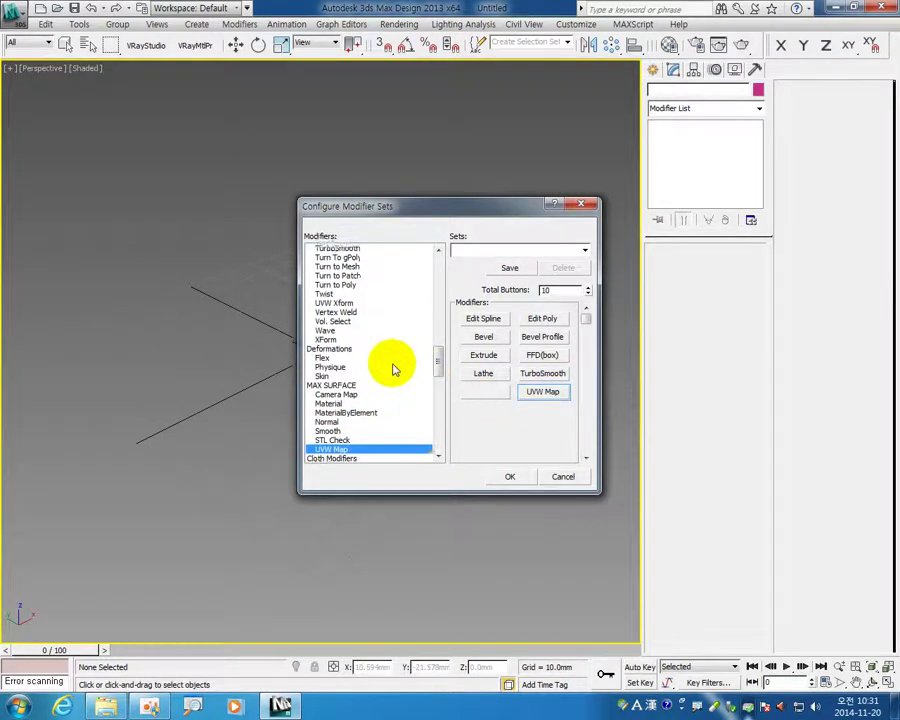
pyautogui.scroll(2, 392, 362)
pyautogui.scroll(1, 420, 355)
pyautogui.scroll(2, 440, 345)
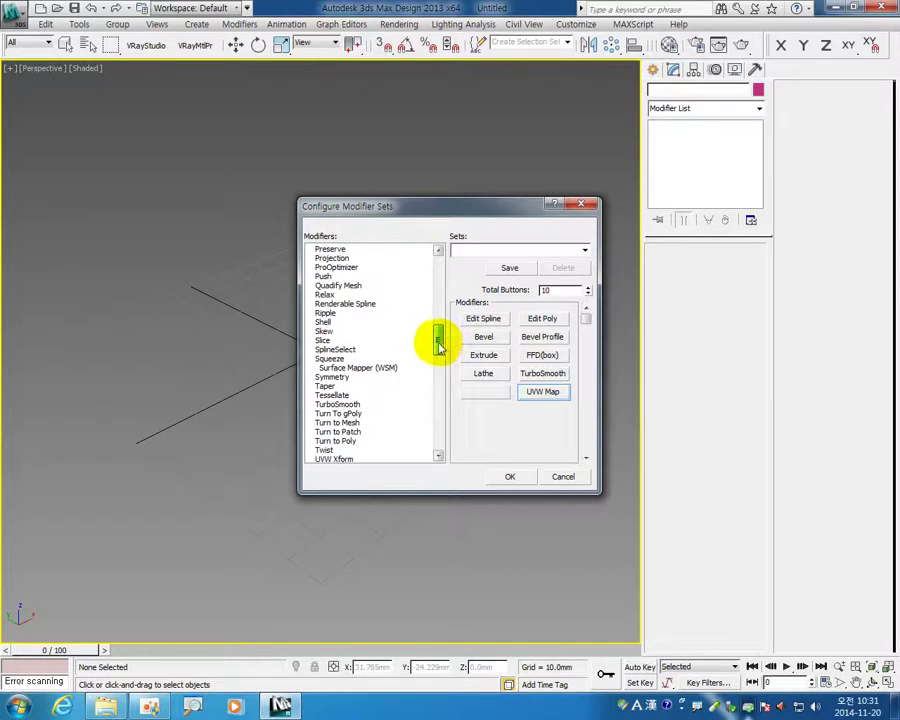
pyautogui.moveTo(337, 324); pyautogui.dragTo(484, 393)
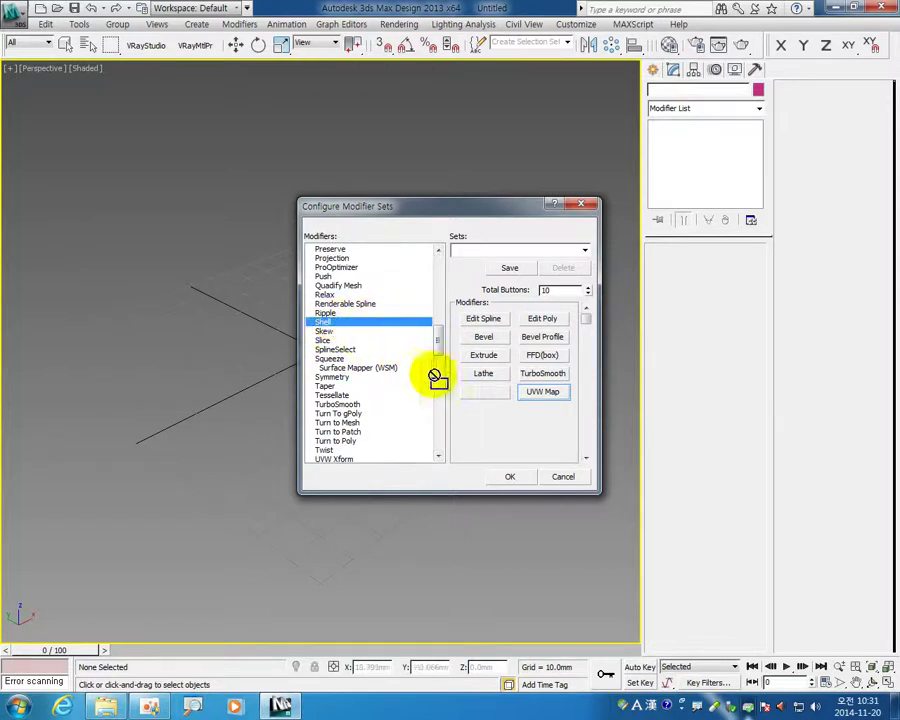
# Name the modifier set 'my', save it, and close the configuration dialog.
pyautogui.click(455, 250)
pyautogui.write('my')
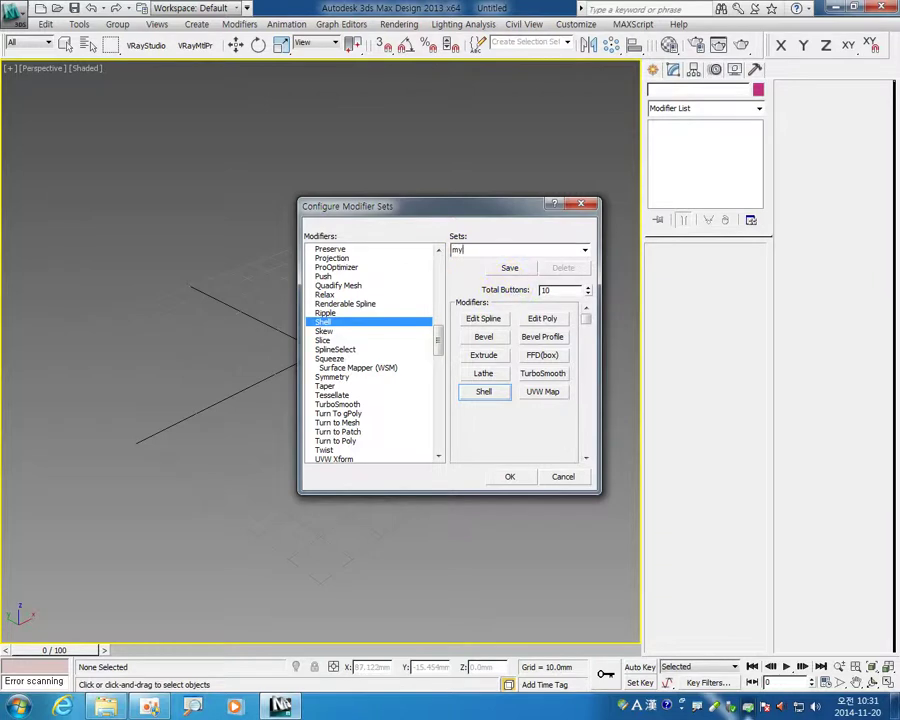
pyautogui.click(510, 267)
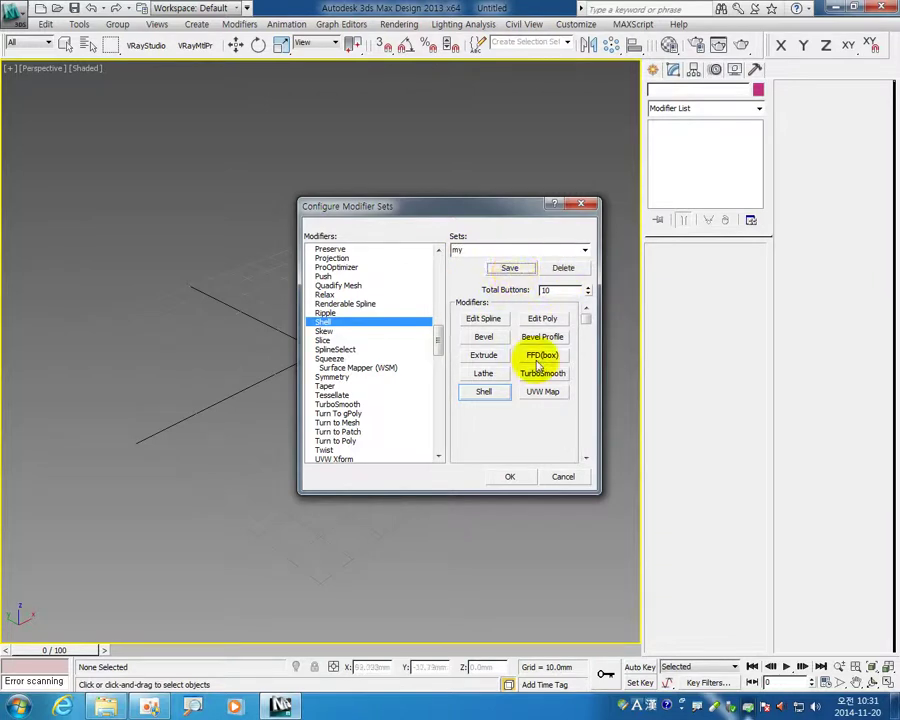
pyautogui.click(509, 476)
pyautogui.click(751, 220)
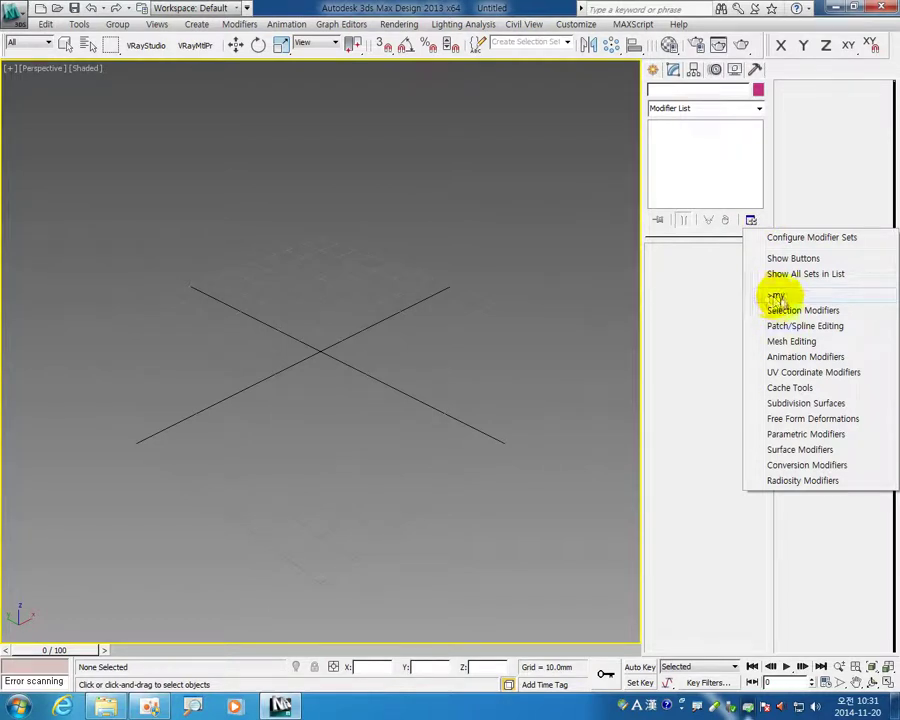
# Choose Show Buttons so the 'my' set's modifiers appear as one-click buttons.
pyautogui.click(805, 258)
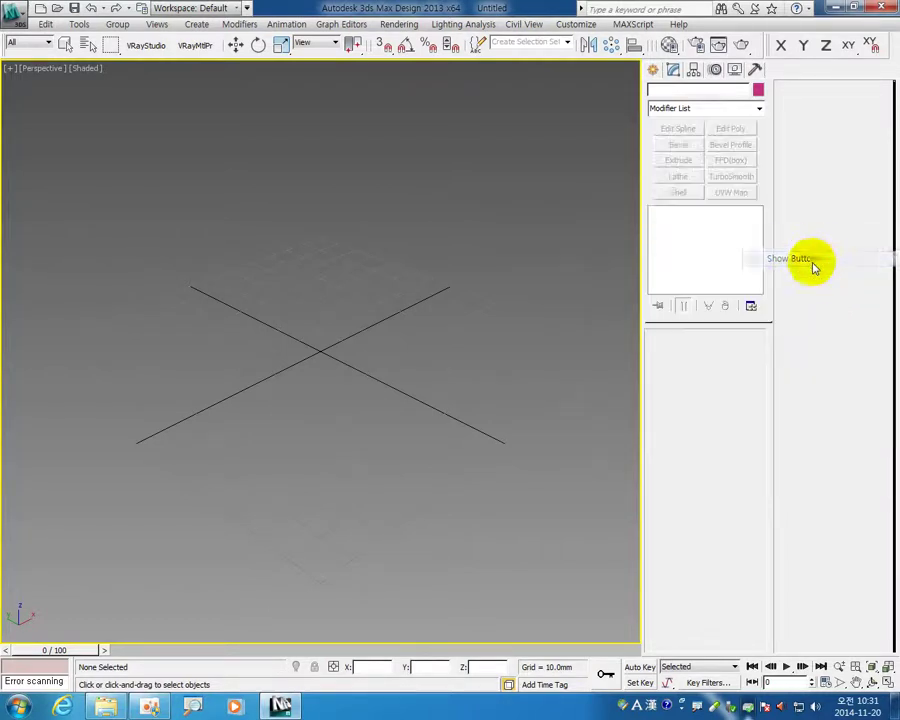